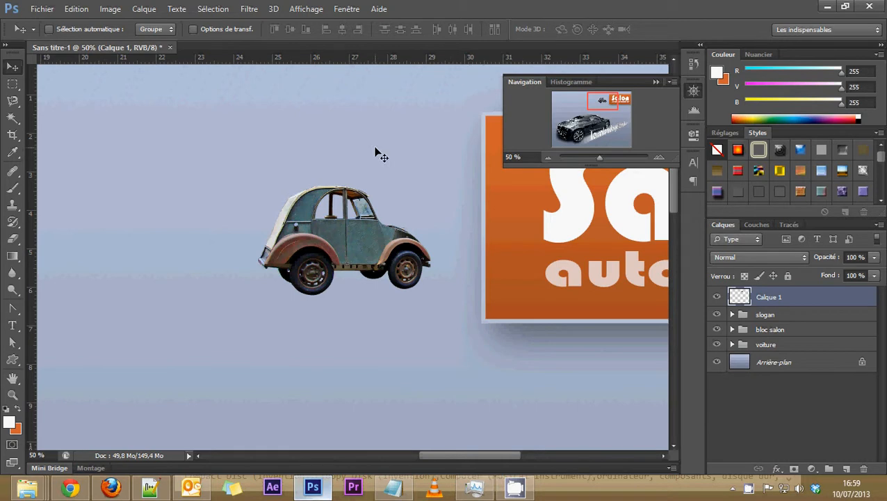
Enlarge the small vintage car on layer Calque 1 proportionally with Free Transform.
{"action": "key", "text": "ctrl+t"}
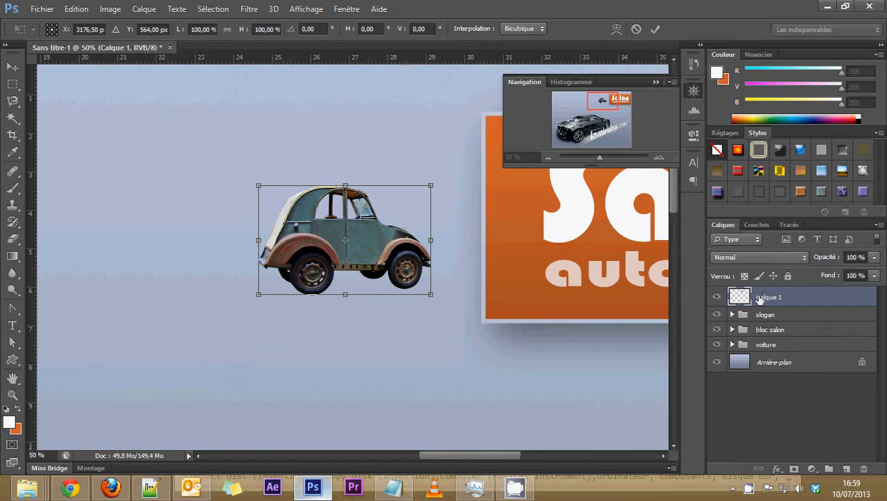
{"action": "left_click_drag", "start_coordinate": [258, 185], "coordinate": [192, 144]}
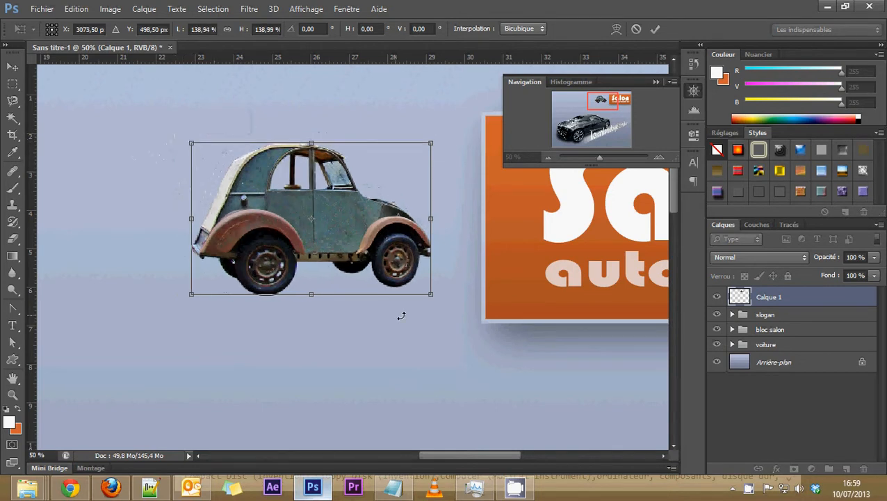
{"action": "left_click_drag", "start_coordinate": [420, 295], "coordinate": [449, 319]}
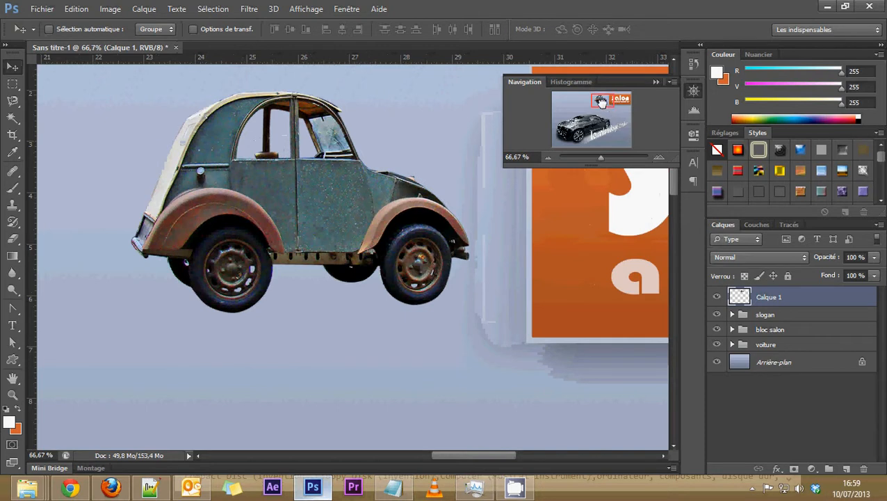
Rename the vintage car layer as logo and place it in a new group named logo.
{"action": "left_click_drag", "start_coordinate": [601, 102], "coordinate": [601, 99]}
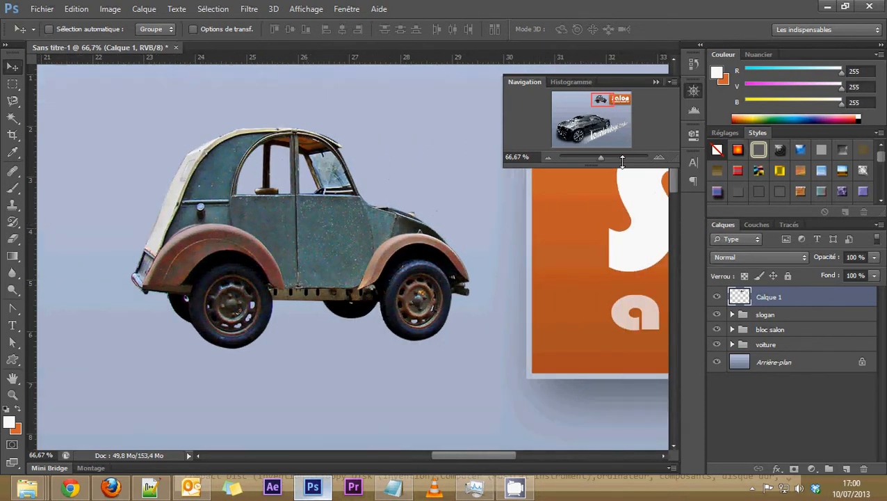
{"action": "left_click", "coordinate": [659, 158]}
{"action": "left_click", "coordinate": [659, 157]}
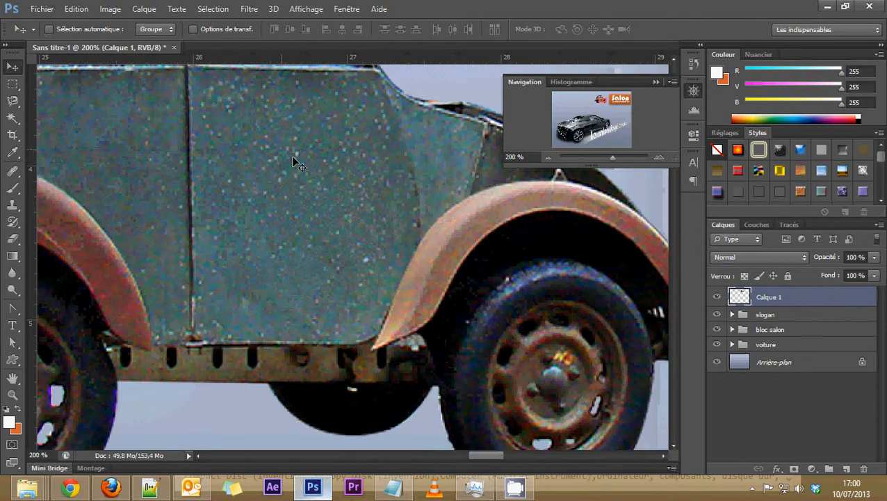
{"action": "left_click", "coordinate": [548, 157]}
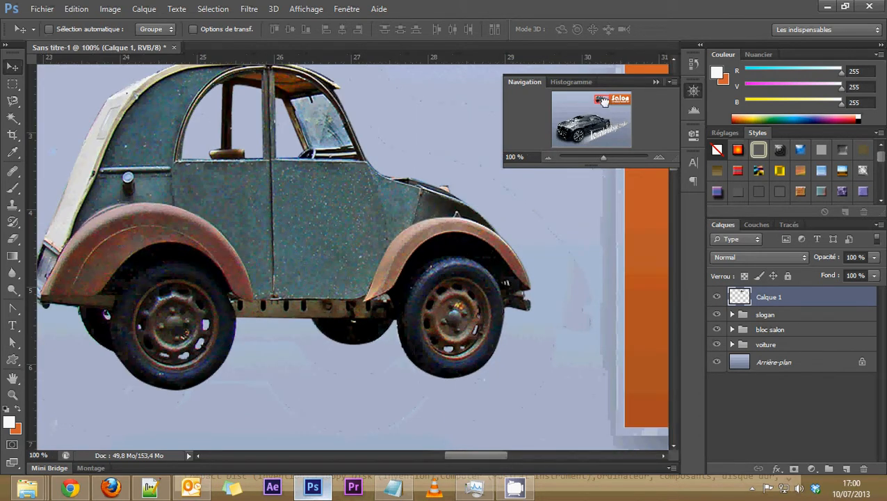
{"action": "left_click_drag", "start_coordinate": [604, 102], "coordinate": [604, 101]}
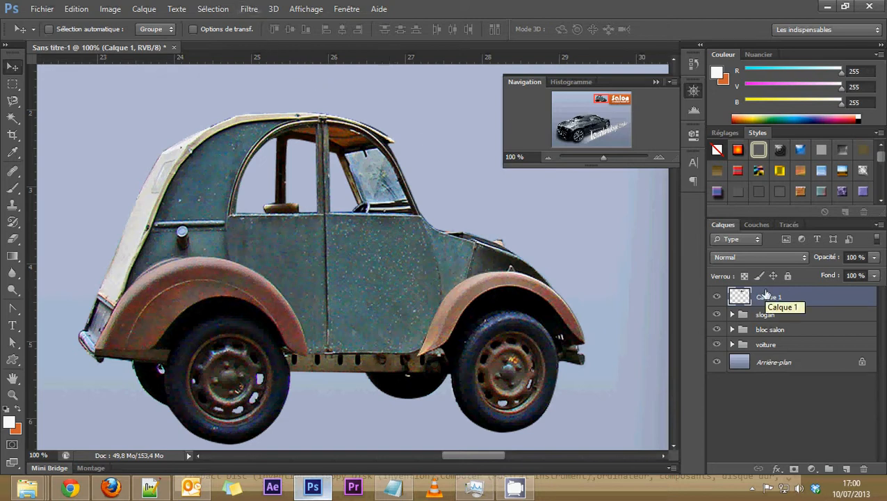
{"action": "left_click_drag", "start_coordinate": [763, 297], "coordinate": [827, 468]}
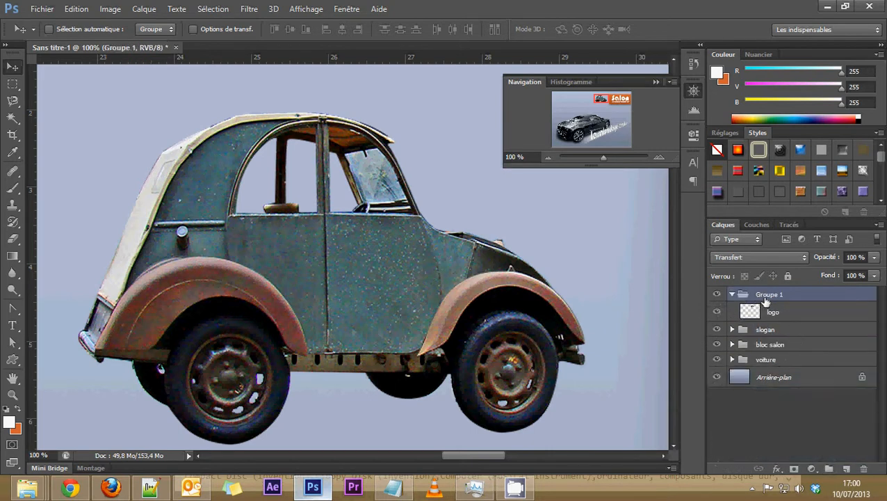
{"action": "double_click", "coordinate": [767, 297]}
{"action": "type", "text": "logo"}
{"action": "key", "text": "Return"}
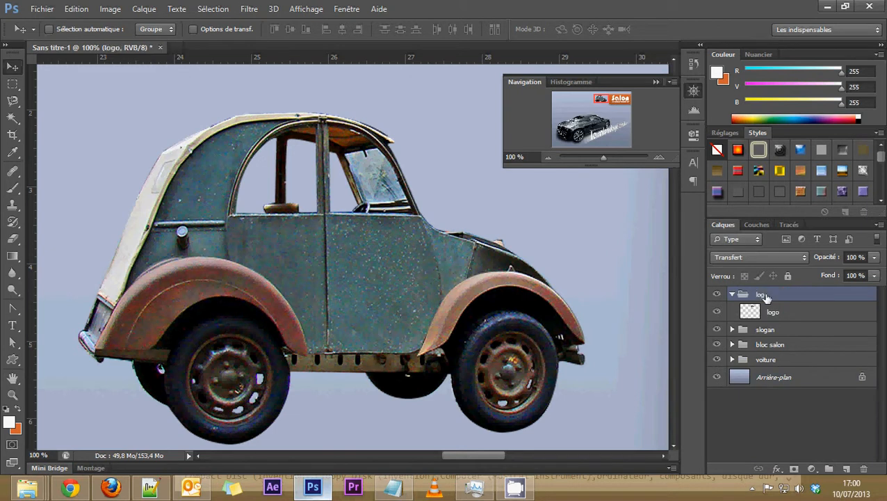
Duplicate the logo layer, hide the original, and make the visible copy the active layer.
{"action": "left_click", "coordinate": [760, 314]}
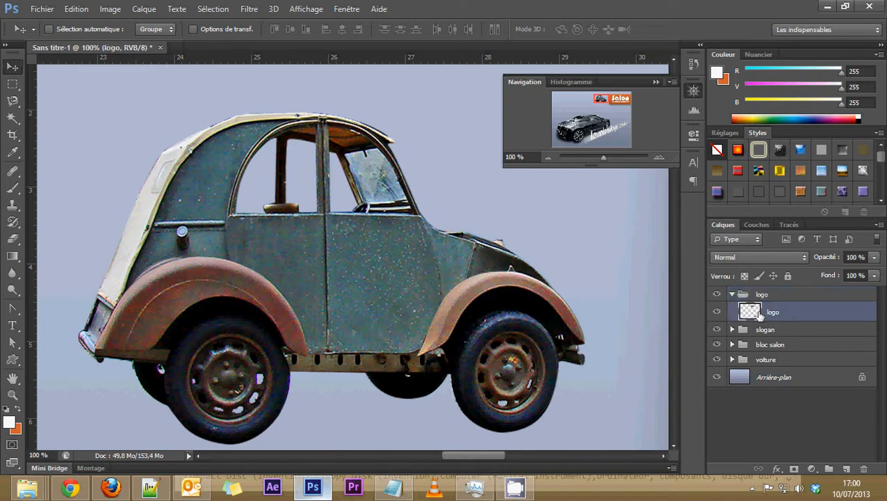
{"action": "key", "text": "ctrl+j"}
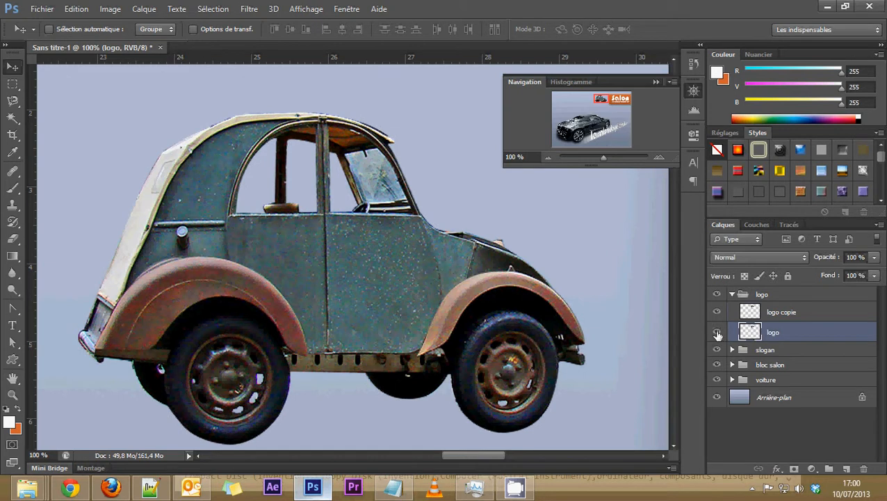
{"action": "left_click", "coordinate": [717, 311]}
{"action": "left_click", "coordinate": [719, 334]}
{"action": "left_click", "coordinate": [719, 335]}
{"action": "left_click", "coordinate": [718, 335]}
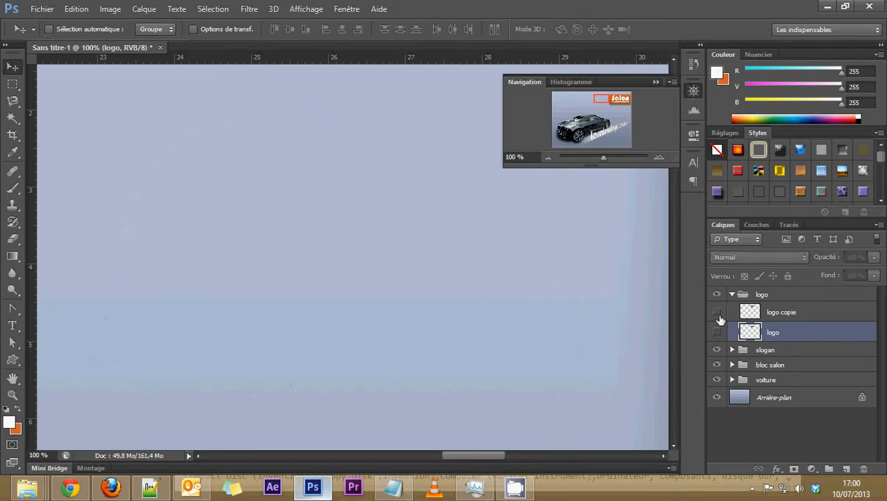
{"action": "left_click", "coordinate": [717, 313]}
{"action": "left_click", "coordinate": [752, 316]}
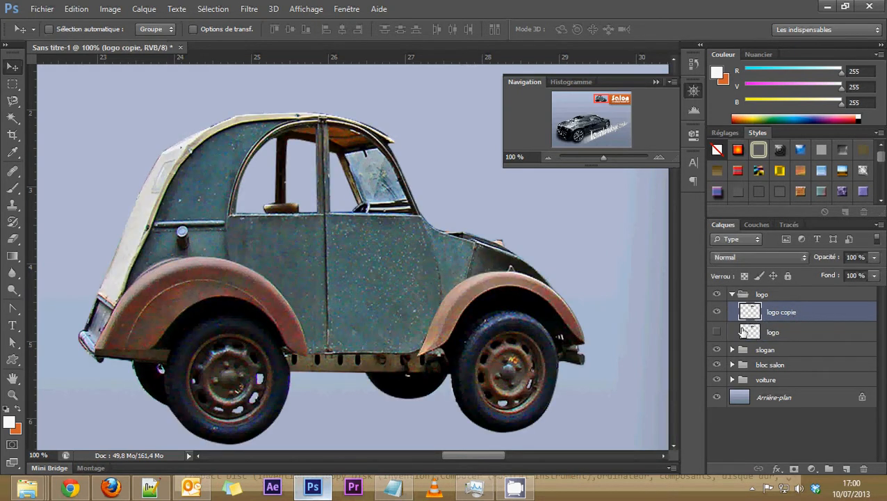
Start the Flou optimisé filter on the logo copie layer with Rayon 6,5 and Seuil 31,4.
{"action": "left_click", "coordinate": [249, 9]}
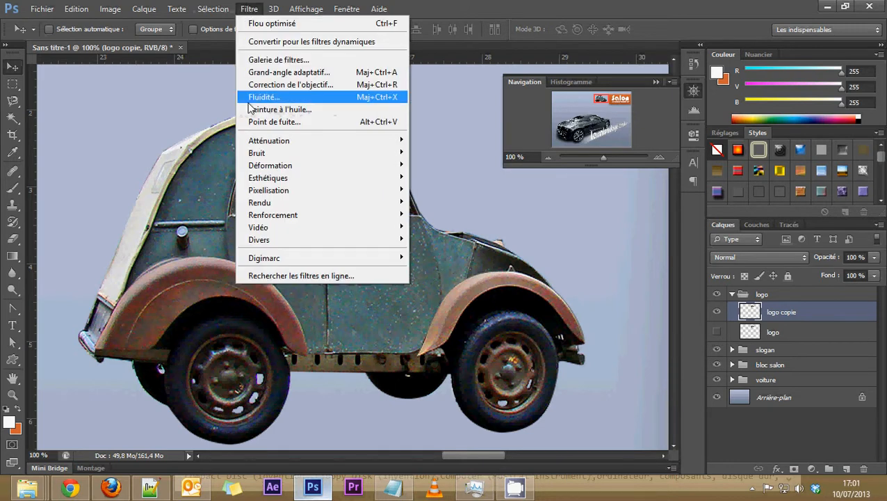
{"action": "mouse_move", "coordinate": [265, 153]}
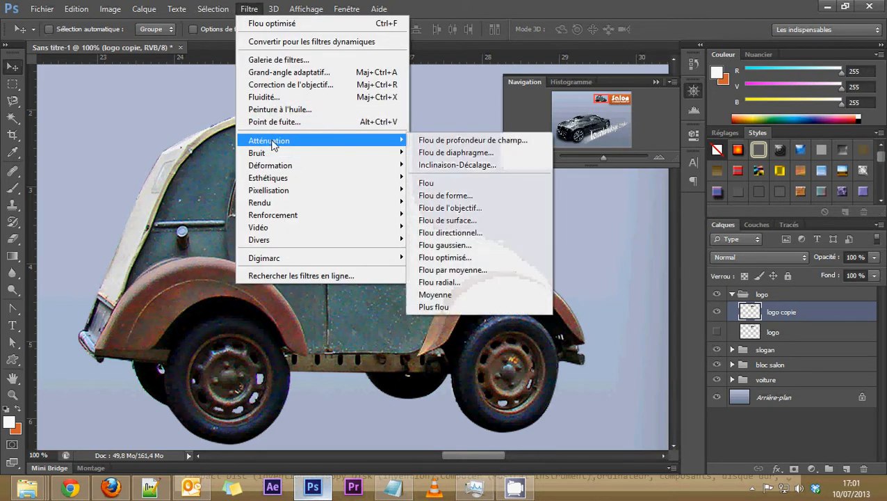
{"action": "left_click", "coordinate": [445, 257]}
{"action": "mouse_move", "coordinate": [381, 300]}
{"action": "left_mouse_down"}
{"action": "mouse_move", "coordinate": [415, 302]}
{"action": "mouse_move", "coordinate": [364, 303]}
{"action": "mouse_move", "coordinate": [382, 304]}
{"action": "left_mouse_up"}
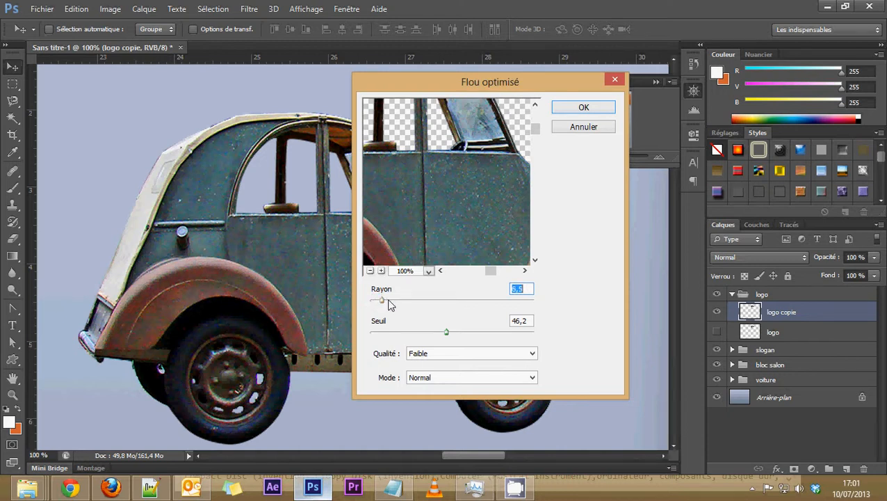
{"action": "left_click_drag", "start_coordinate": [423, 254], "coordinate": [509, 211]}
{"action": "left_click_drag", "start_coordinate": [447, 332], "coordinate": [422, 333]}
{"action": "left_click_drag", "start_coordinate": [429, 238], "coordinate": [410, 203]}
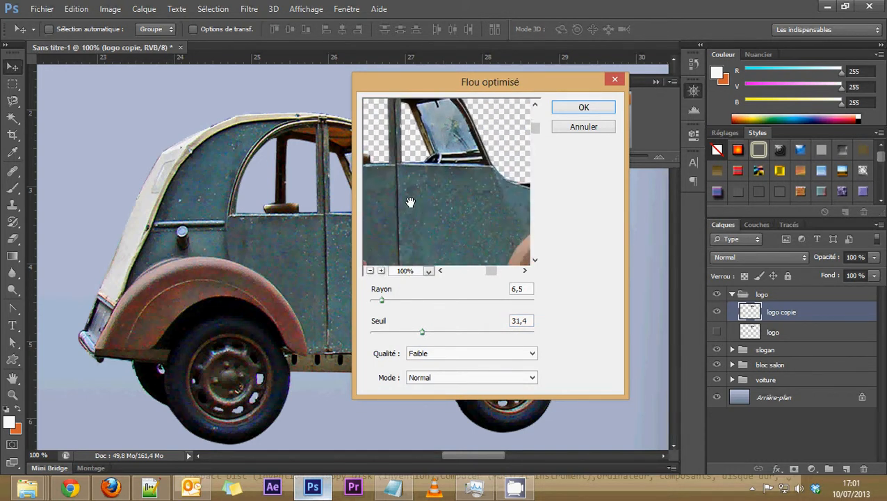
{"action": "left_click_drag", "start_coordinate": [452, 227], "coordinate": [438, 206]}
Set the blur's Rayon to 7,7 and Seuil to 39,8, checking the car in the preview, and apply the filter.
{"action": "mouse_move", "coordinate": [381, 300]}
{"action": "left_mouse_down"}
{"action": "mouse_move", "coordinate": [395, 300]}
{"action": "mouse_move", "coordinate": [375, 301]}
{"action": "mouse_move", "coordinate": [383, 300]}
{"action": "left_mouse_up"}
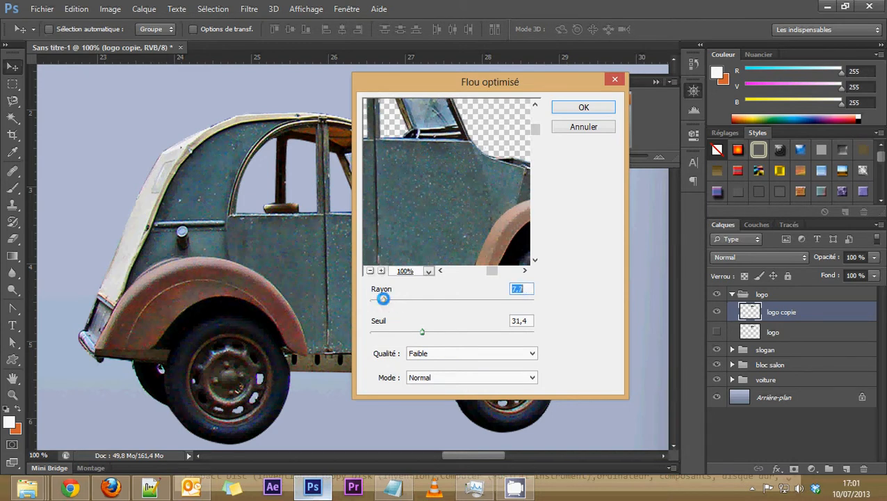
{"action": "left_click_drag", "start_coordinate": [402, 221], "coordinate": [410, 157]}
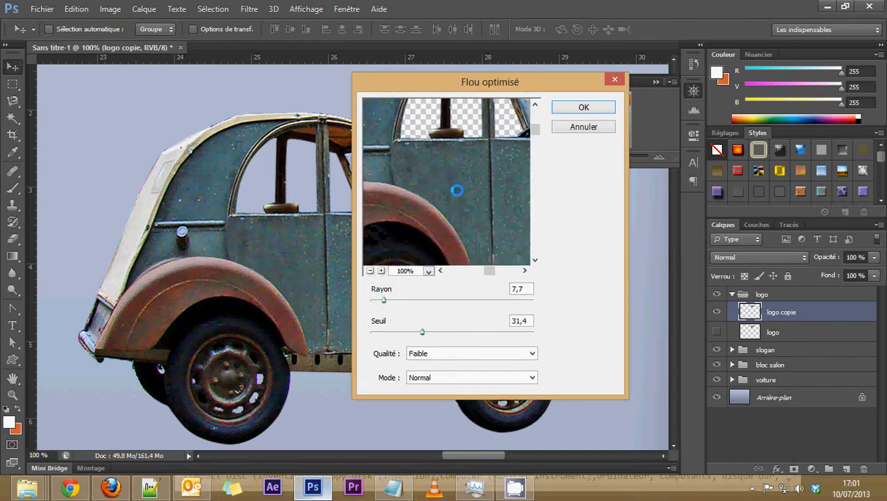
{"action": "left_click_drag", "start_coordinate": [410, 236], "coordinate": [432, 204]}
{"action": "left_click_drag", "start_coordinate": [420, 260], "coordinate": [427, 218]}
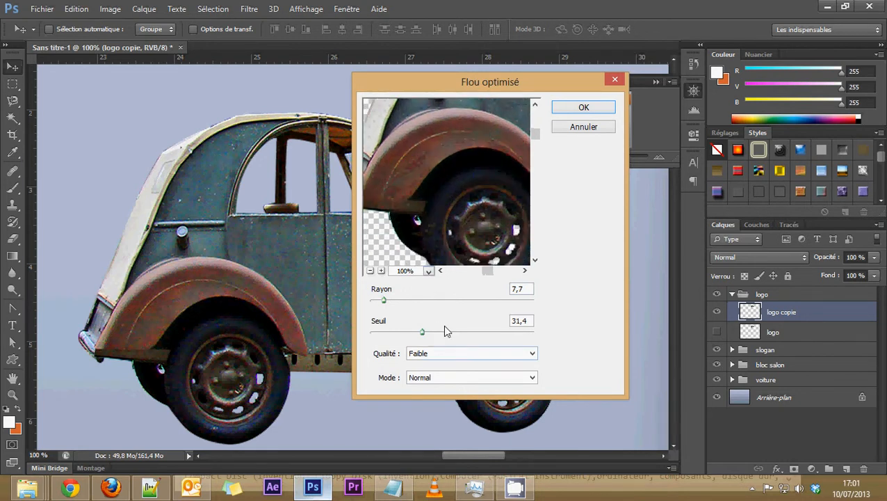
{"action": "left_click_drag", "start_coordinate": [426, 331], "coordinate": [436, 331]}
{"action": "left_click_drag", "start_coordinate": [482, 242], "coordinate": [426, 185]}
{"action": "left_click_drag", "start_coordinate": [522, 160], "coordinate": [392, 250]}
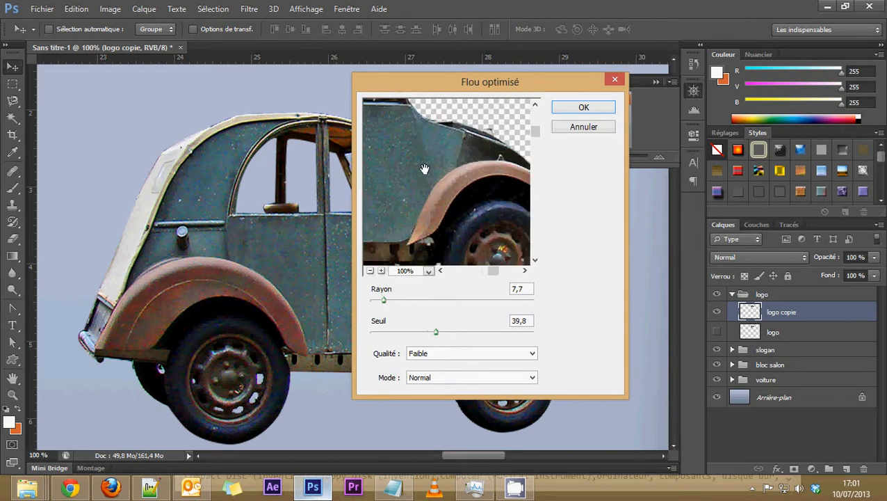
{"action": "left_click_drag", "start_coordinate": [422, 168], "coordinate": [408, 233]}
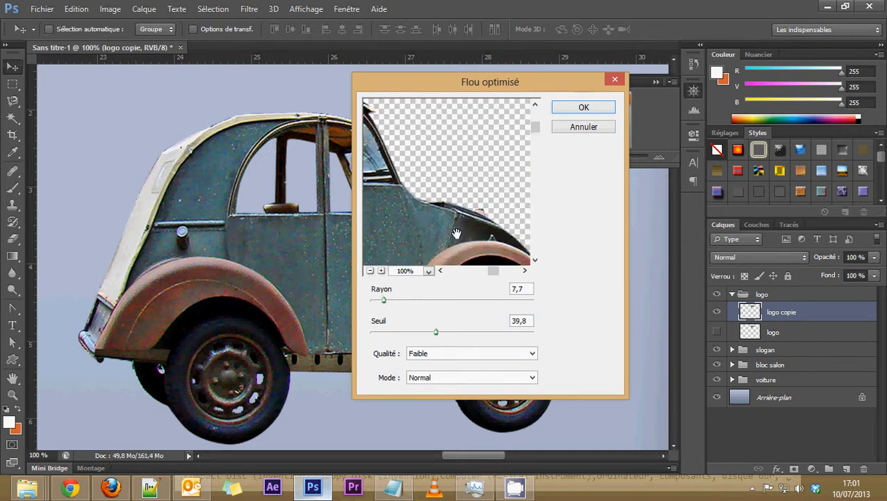
{"action": "left_click", "coordinate": [583, 107]}
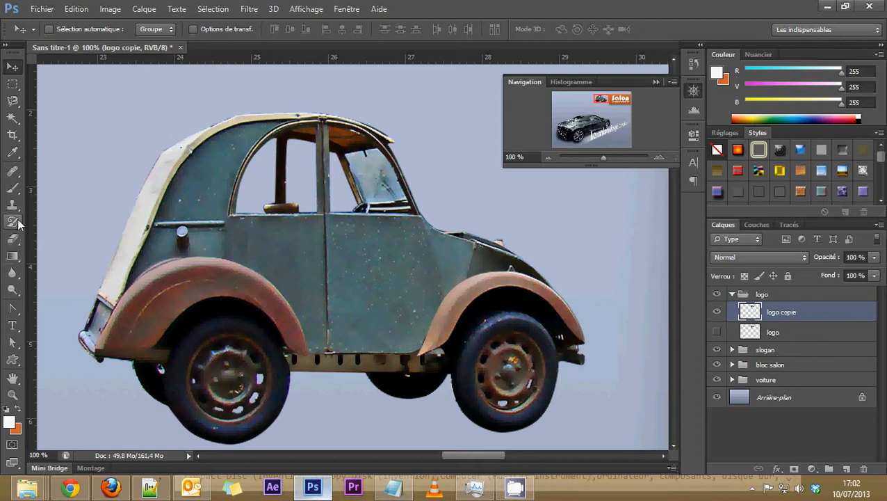
Activate the Outil Tampon de duplication, try stamping sampled teal body paint inside the rear window opening, and undo that test spot.
{"action": "left_click", "coordinate": [659, 157]}
{"action": "double_click", "coordinate": [659, 157]}
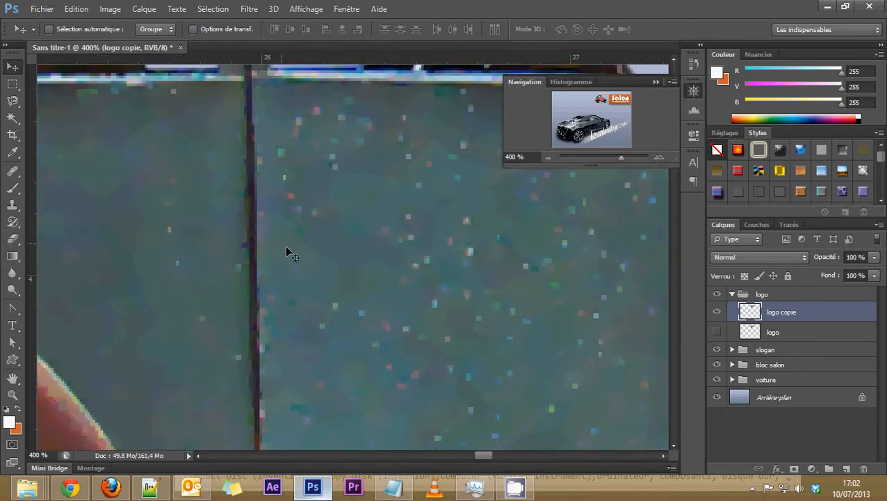
{"action": "left_click_drag", "start_coordinate": [290, 250], "coordinate": [252, 289]}
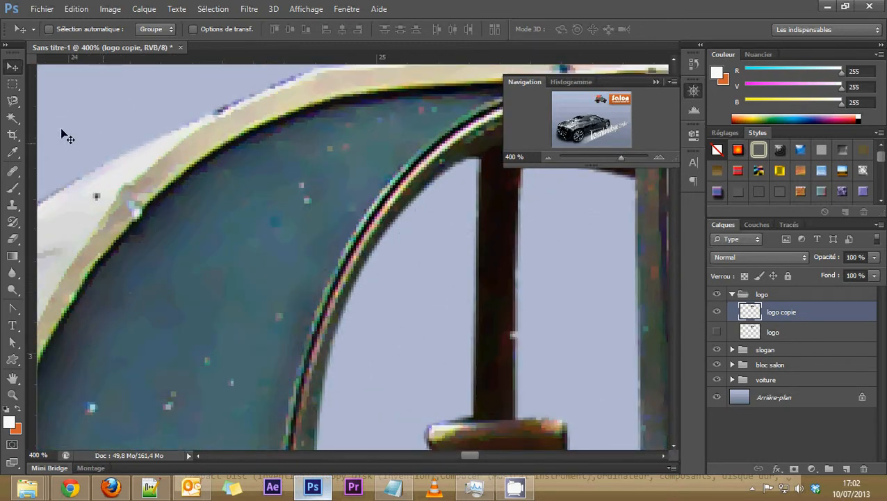
{"action": "left_click", "coordinate": [11, 205]}
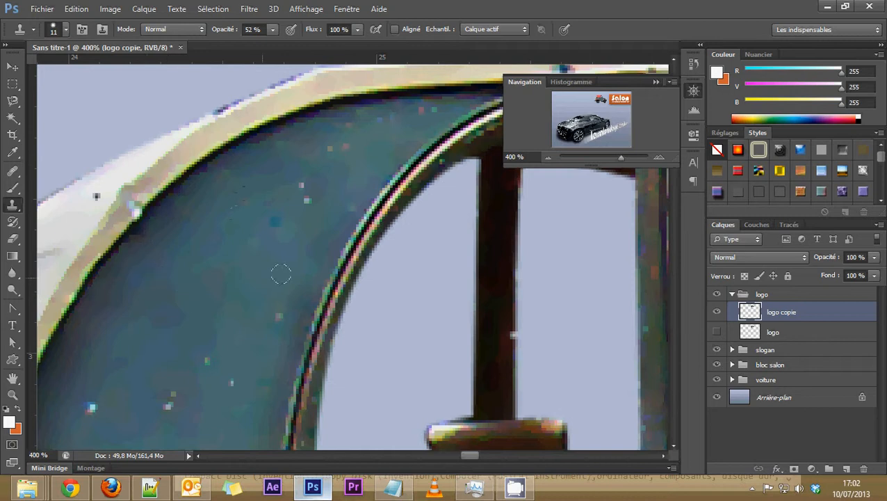
{"action": "left_click", "coordinate": [14, 205]}
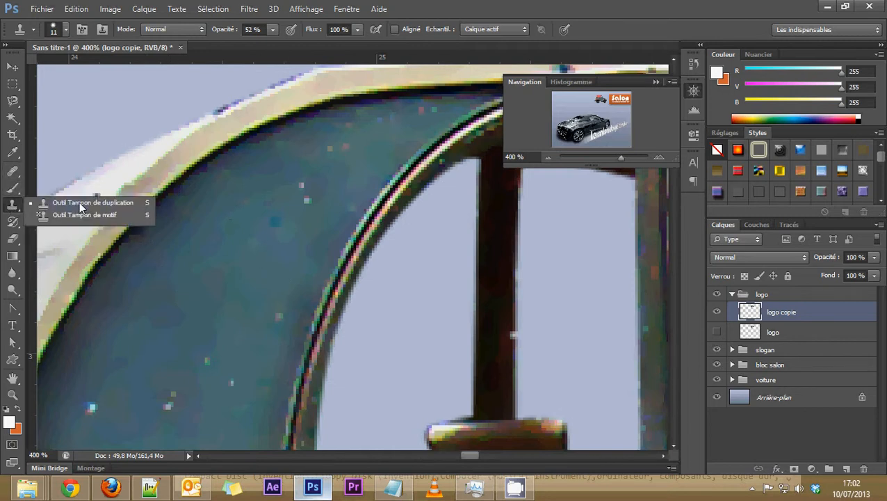
{"action": "left_click", "coordinate": [80, 206]}
{"action": "left_click", "coordinate": [14, 208]}
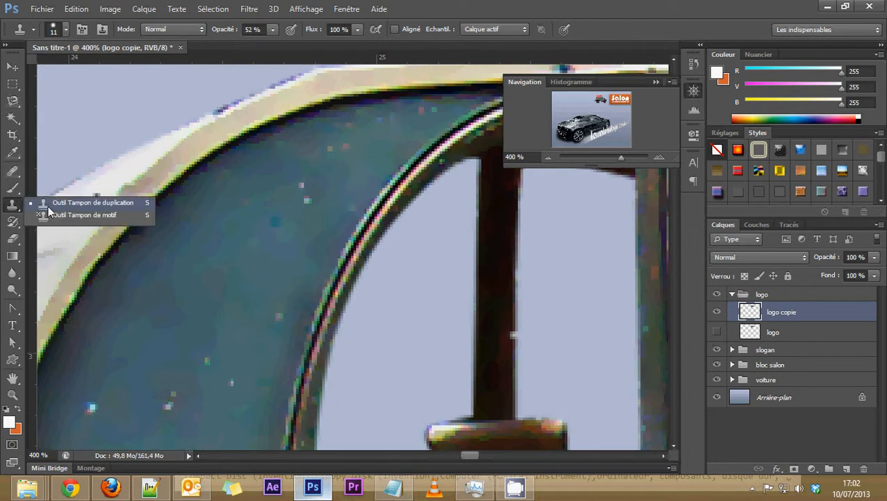
{"action": "left_click", "coordinate": [83, 202]}
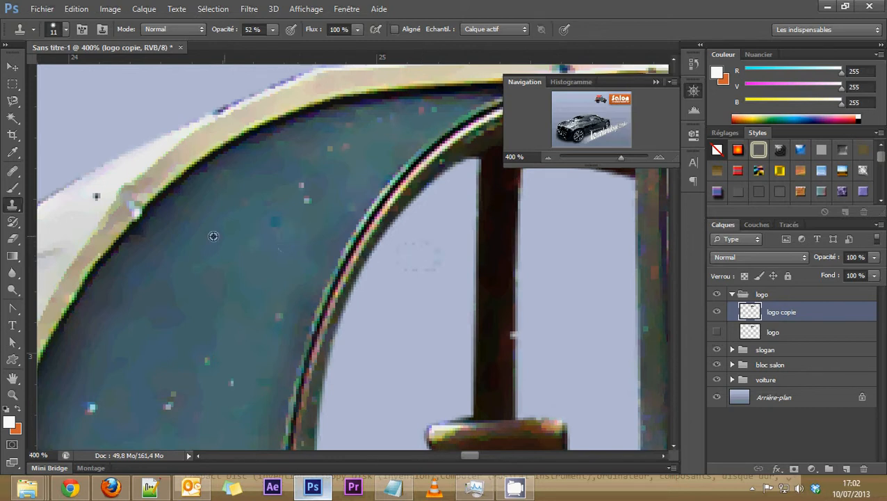
{"action": "left_click", "coordinate": [446, 253]}
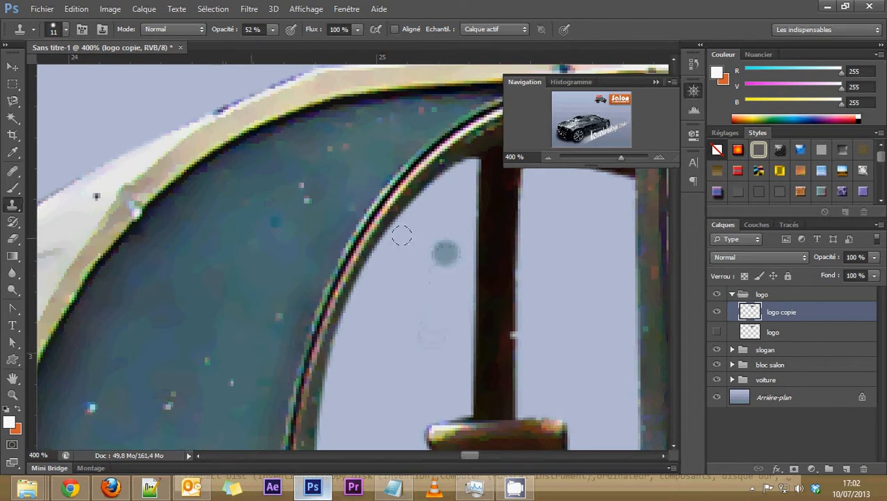
{"action": "key", "text": "ctrl+z"}
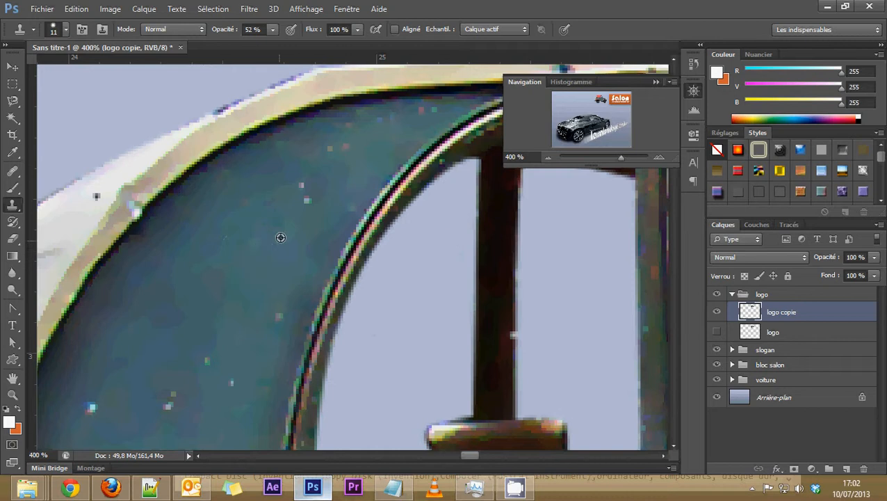
Clone clean teal paint over the light specks on the upper rear body panel, raising the stamp's opacity to 100 %.
{"action": "left_click_drag", "start_coordinate": [268, 219], "coordinate": [300, 190]}
{"action": "left_click", "coordinate": [273, 29]}
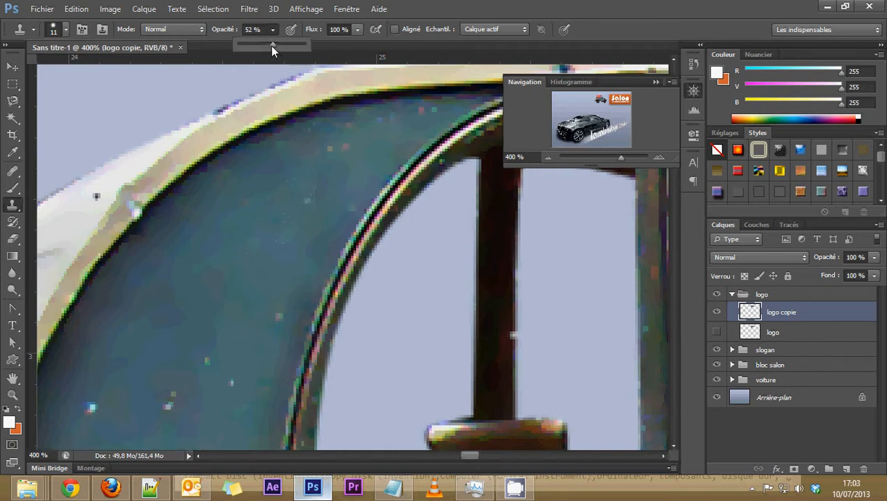
{"action": "left_click", "coordinate": [317, 181]}
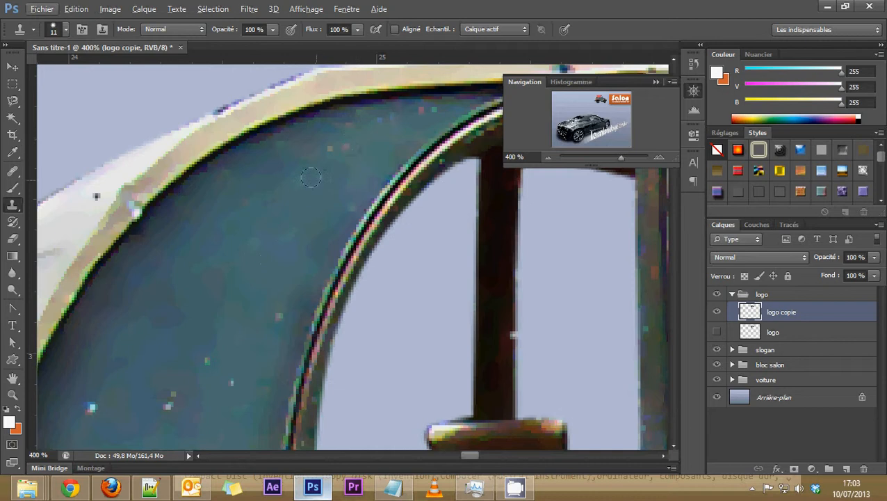
{"action": "left_click", "coordinate": [332, 147]}
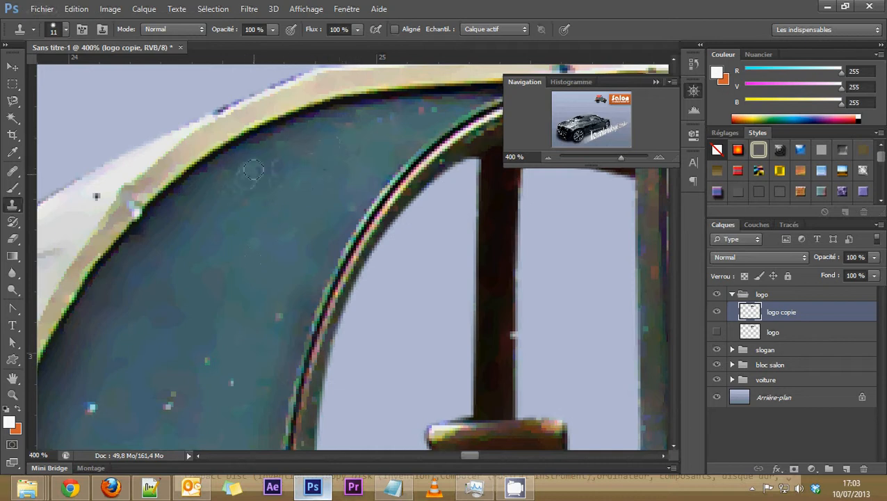
{"action": "mouse_move", "coordinate": [302, 184]}
{"action": "left_mouse_down"}
{"action": "mouse_move", "coordinate": [277, 178]}
{"action": "mouse_move", "coordinate": [236, 203]}
{"action": "mouse_move", "coordinate": [213, 236]}
{"action": "mouse_move", "coordinate": [271, 214]}
{"action": "mouse_move", "coordinate": [256, 226]}
{"action": "mouse_move", "coordinate": [211, 223]}
{"action": "mouse_move", "coordinate": [254, 194]}
{"action": "mouse_move", "coordinate": [233, 239]}
{"action": "left_mouse_up"}
{"action": "left_click", "coordinate": [283, 234], "text": "alt"}
{"action": "left_click_drag", "start_coordinate": [314, 198], "coordinate": [340, 200]}
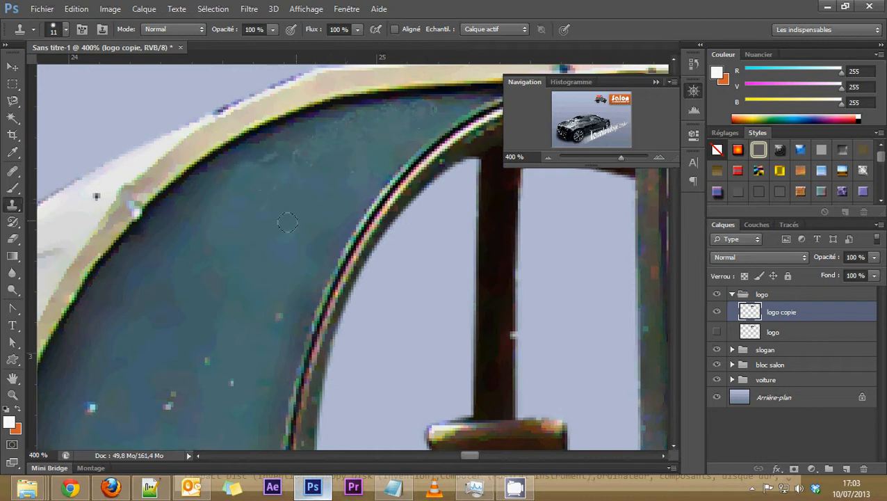
Clone clean teal paint over the remaining coloured specks on the rear body panel beside the curved window frame.
{"action": "left_click", "coordinate": [348, 169], "text": "alt"}
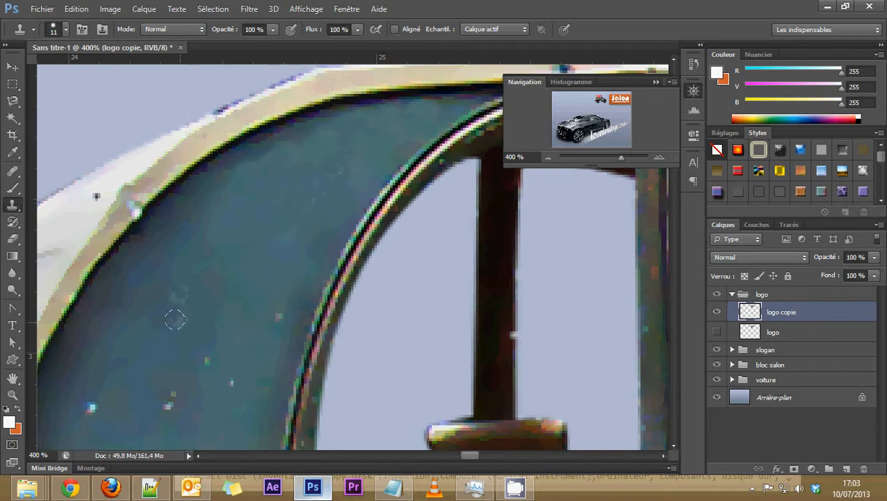
{"action": "left_click", "coordinate": [205, 340], "text": "alt"}
{"action": "left_click", "coordinate": [207, 360]}
{"action": "left_click", "coordinate": [279, 315]}
{"action": "left_click", "coordinate": [234, 391], "text": "alt"}
{"action": "left_click", "coordinate": [231, 380]}
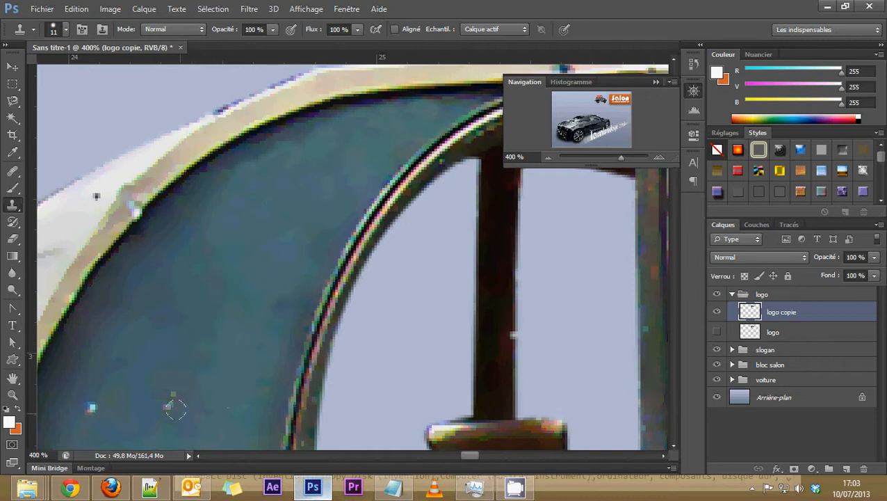
{"action": "left_click", "coordinate": [167, 374], "text": "alt"}
{"action": "left_click", "coordinate": [168, 402]}
{"action": "left_click", "coordinate": [91, 406]}
Clone sampled rusty brown paint over the mottled surface of the rear fender beneath its thin highlight line.
{"action": "left_click_drag", "start_coordinate": [174, 390], "coordinate": [192, 246]}
{"action": "mouse_move", "coordinate": [204, 288]}
{"action": "left_mouse_down"}
{"action": "mouse_move", "coordinate": [219, 295]}
{"action": "mouse_move", "coordinate": [196, 340]}
{"action": "left_mouse_up"}
{"action": "left_click_drag", "start_coordinate": [214, 194], "coordinate": [246, 267]}
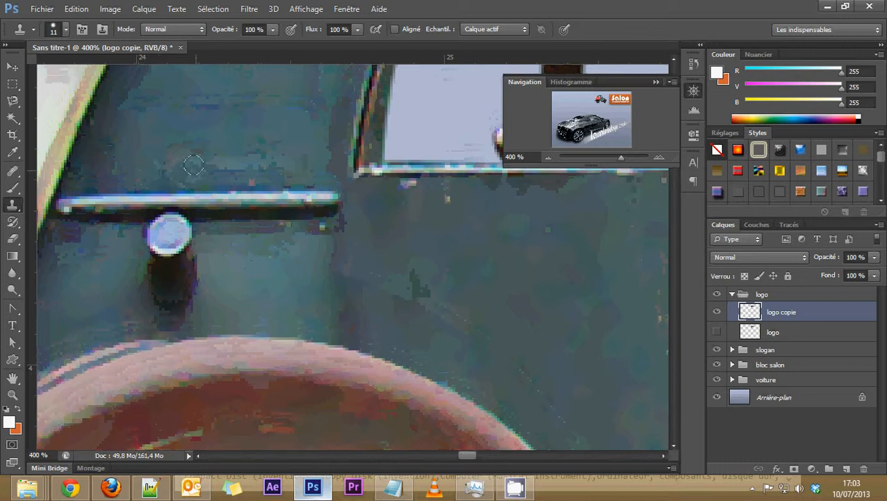
{"action": "left_click_drag", "start_coordinate": [181, 396], "coordinate": [269, 280]}
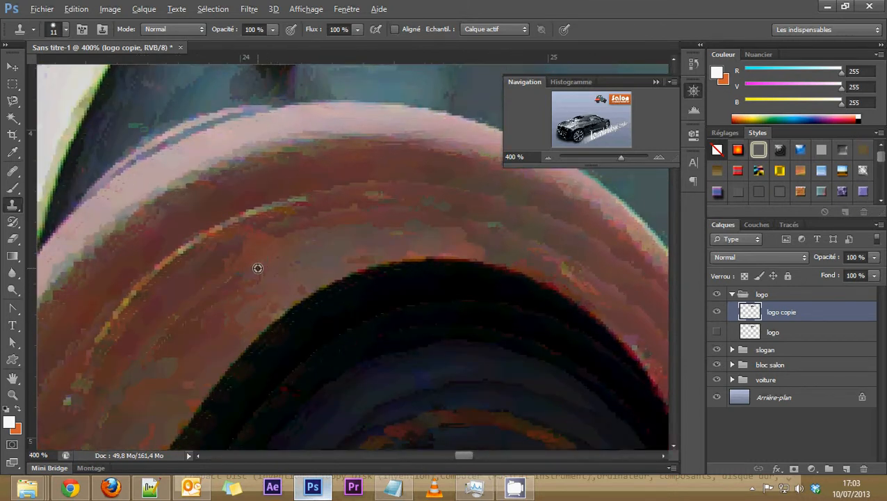
{"action": "left_click_drag", "start_coordinate": [197, 324], "coordinate": [203, 271]}
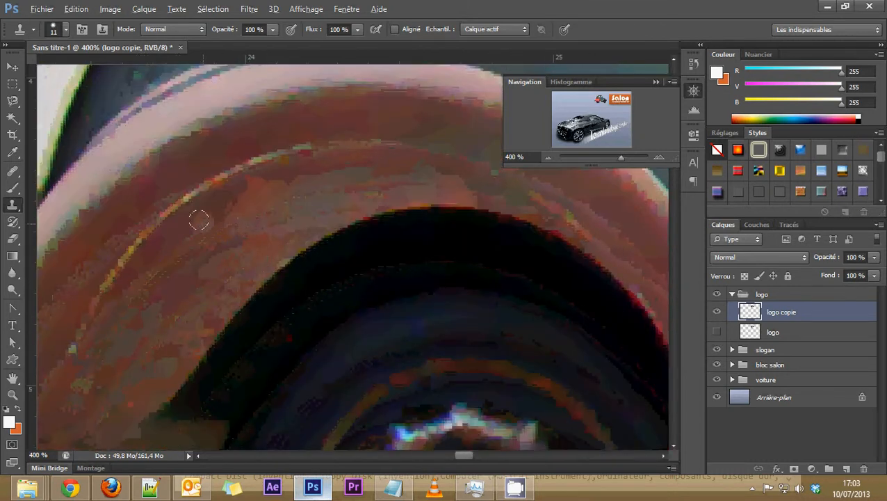
{"action": "left_click", "coordinate": [266, 202], "text": "alt"}
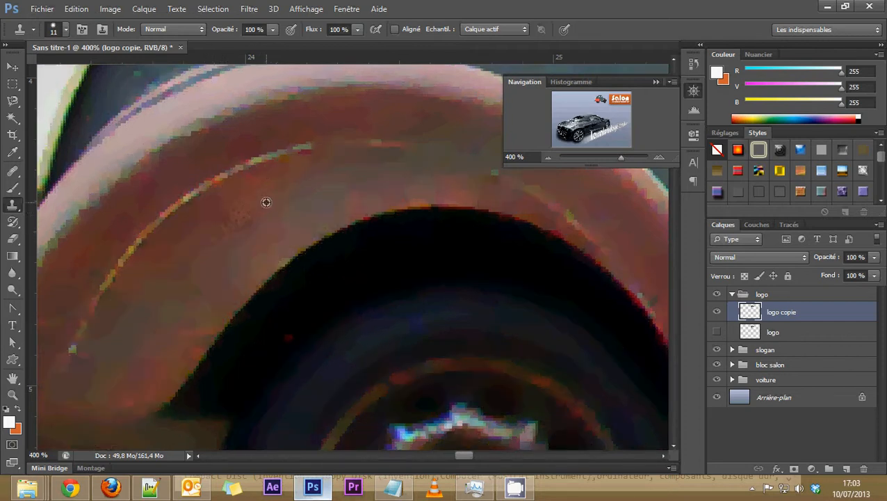
{"action": "left_click", "coordinate": [231, 216]}
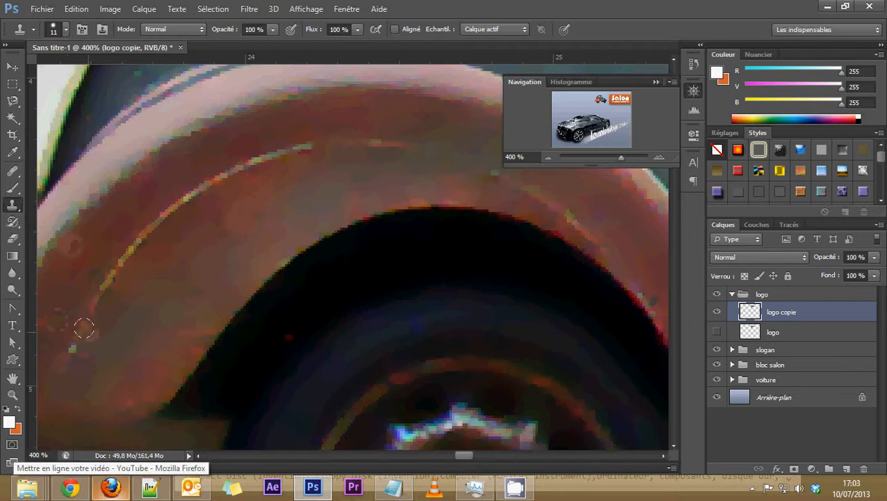
Clone over the light specks on the rear door, between the rear fender and the door seam.
{"action": "left_click_drag", "start_coordinate": [331, 231], "coordinate": [56, 384]}
{"action": "left_click_drag", "start_coordinate": [480, 175], "coordinate": [244, 308]}
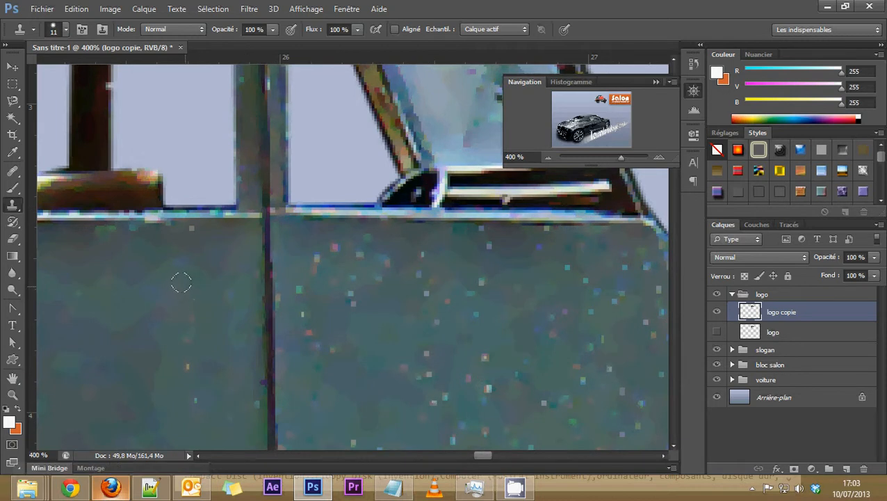
{"action": "left_click", "coordinate": [188, 313]}
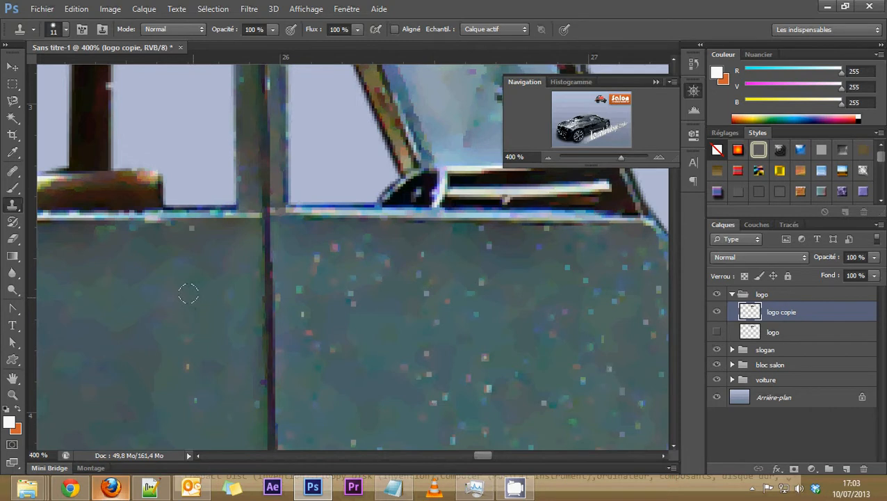
{"action": "left_click", "coordinate": [179, 359]}
{"action": "left_click", "coordinate": [192, 395]}
{"action": "left_click_drag", "start_coordinate": [250, 399], "coordinate": [245, 409]}
Clone sampled teal paint over the specks on the upper front door, just ahead of the door seam.
{"action": "left_click_drag", "start_coordinate": [320, 256], "coordinate": [314, 259]}
{"action": "left_click", "coordinate": [182, 287], "text": "alt"}
{"action": "left_click_drag", "start_coordinate": [295, 283], "coordinate": [304, 307]}
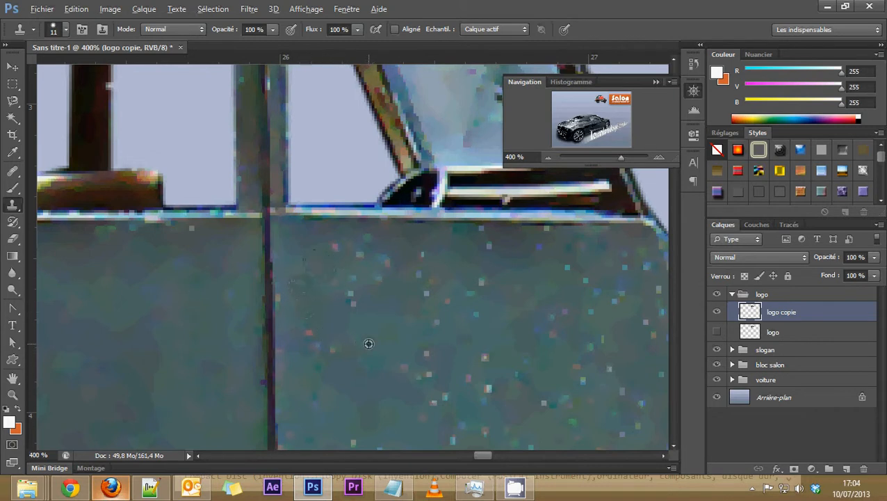
{"action": "left_click", "coordinate": [369, 342], "text": "alt"}
{"action": "mouse_move", "coordinate": [352, 303]}
{"action": "left_mouse_down"}
{"action": "mouse_move", "coordinate": [331, 252]}
{"action": "mouse_move", "coordinate": [361, 252]}
{"action": "mouse_move", "coordinate": [367, 242]}
{"action": "mouse_move", "coordinate": [384, 258]}
{"action": "mouse_move", "coordinate": [374, 272]}
{"action": "left_mouse_up"}
{"action": "left_click", "coordinate": [368, 320], "text": "alt"}
{"action": "left_click", "coordinate": [358, 287], "text": "alt"}
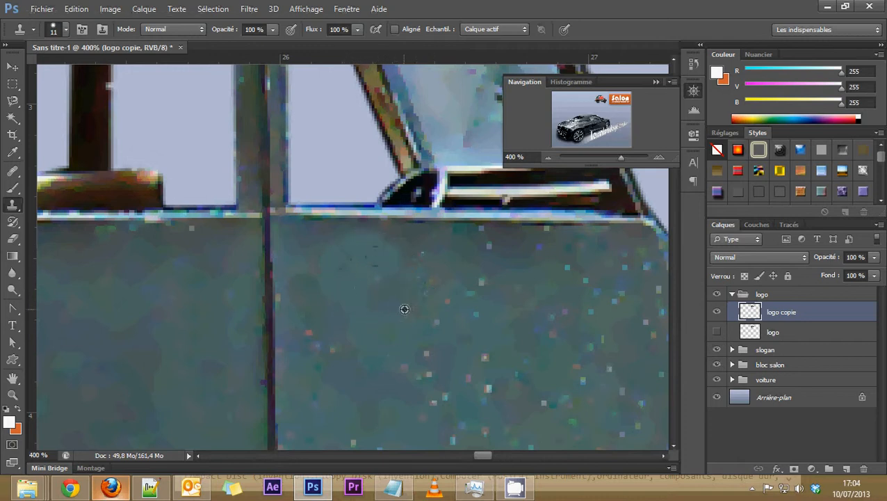
Enlarge the clone stamp to 49 px and cover the specks in the middle of the front door with sampled teal paint.
{"action": "left_click_drag", "start_coordinate": [343, 345], "coordinate": [412, 263]}
{"action": "left_click", "coordinate": [57, 34]}
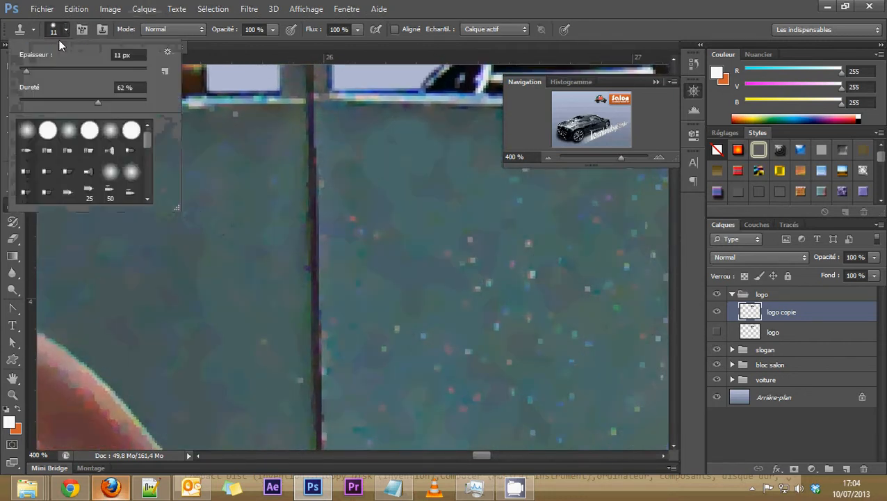
{"action": "left_click", "coordinate": [65, 30]}
{"action": "left_click", "coordinate": [64, 31]}
{"action": "left_click_drag", "start_coordinate": [57, 61], "coordinate": [70, 61]}
{"action": "left_click", "coordinate": [417, 264], "text": "alt"}
{"action": "left_click_drag", "start_coordinate": [498, 262], "coordinate": [523, 228]}
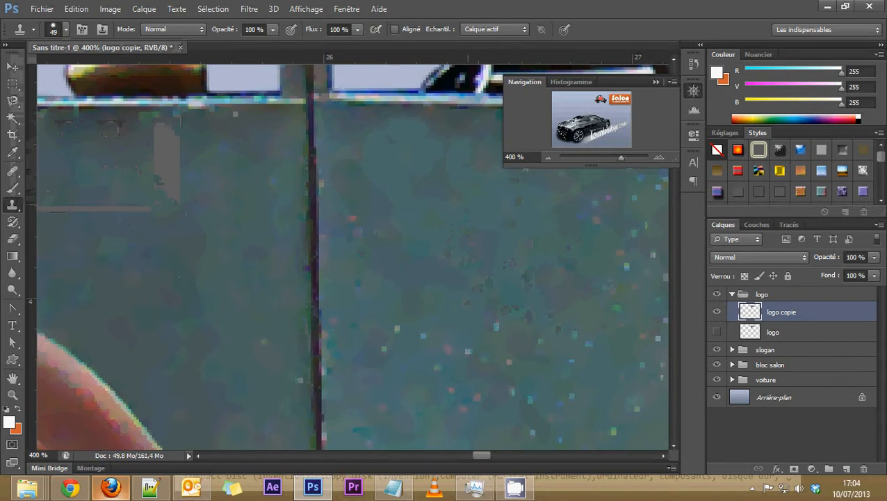
{"action": "left_click_drag", "start_coordinate": [468, 204], "coordinate": [424, 180]}
Stamp clean teal paint over the specks on the lower half of the front door.
{"action": "left_click", "coordinate": [423, 339]}
{"action": "left_click", "coordinate": [461, 367]}
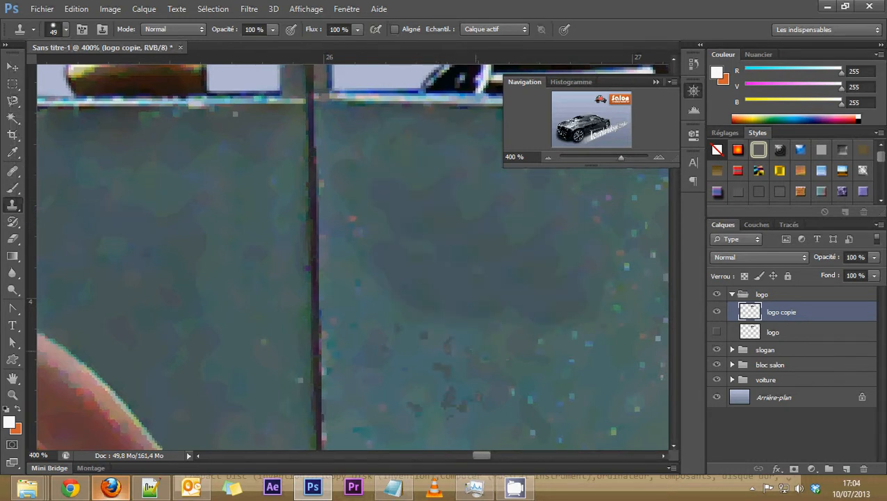
{"action": "left_click", "coordinate": [564, 353]}
{"action": "left_click", "coordinate": [408, 393]}
Clone over the column of light specks along the front door's forward edge, near the front fender.
{"action": "left_click_drag", "start_coordinate": [527, 337], "coordinate": [352, 318]}
{"action": "left_click", "coordinate": [421, 387]}
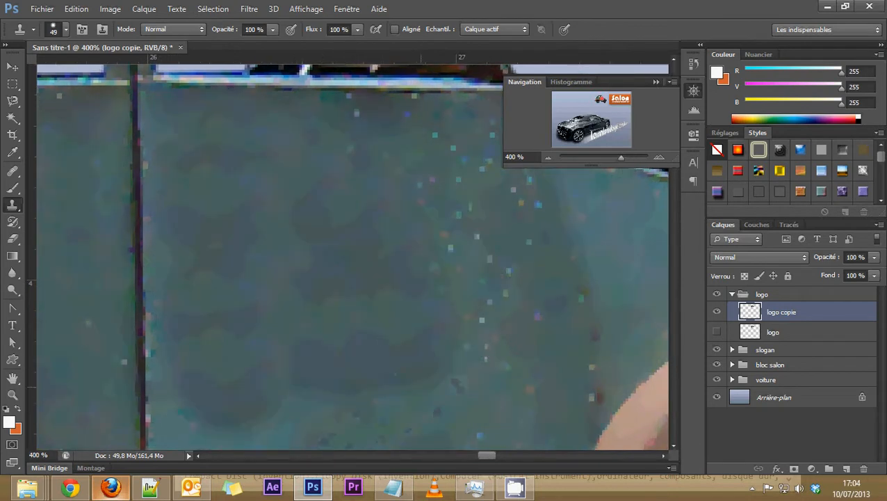
{"action": "left_click", "coordinate": [492, 340]}
{"action": "left_click", "coordinate": [480, 253]}
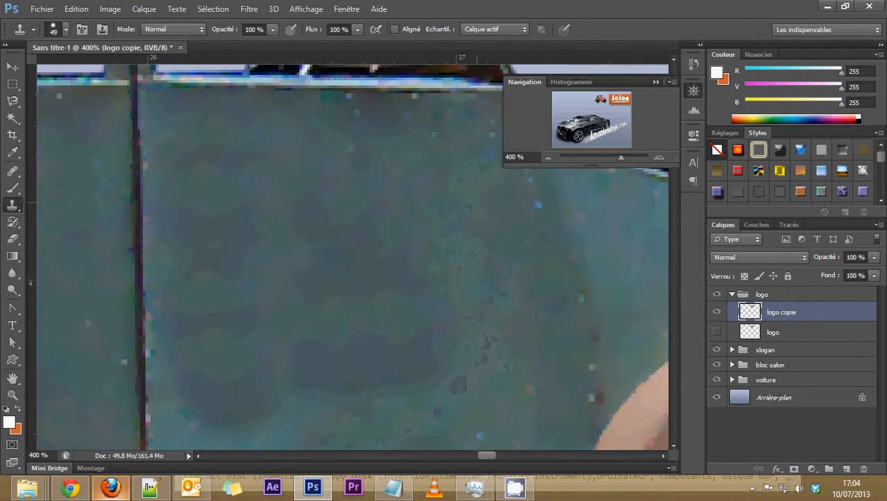
Reduce the clone stamp size to 38 px for retouching the bottom of the front door.
{"action": "left_click_drag", "start_coordinate": [459, 309], "coordinate": [385, 346]}
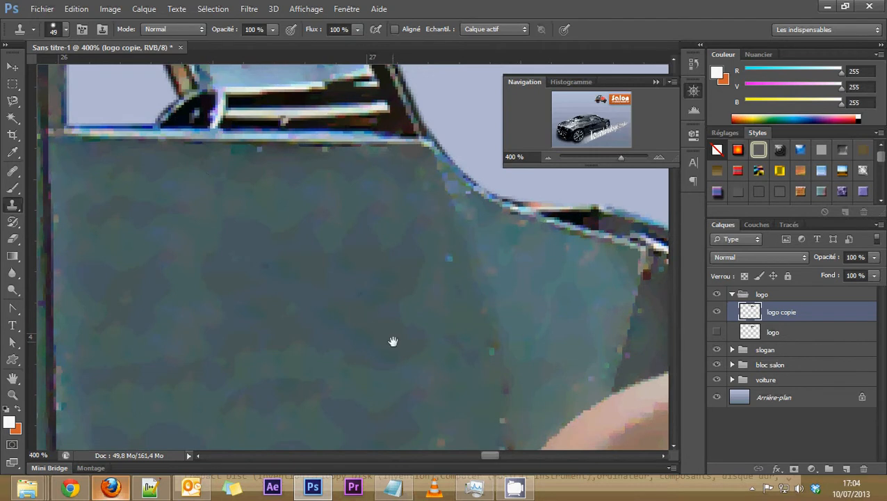
{"action": "left_click_drag", "start_coordinate": [393, 341], "coordinate": [379, 182]}
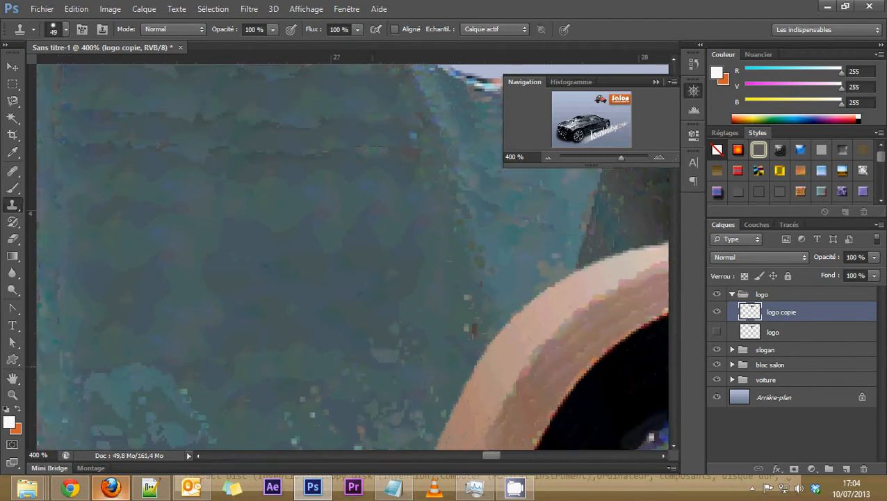
{"action": "left_click_drag", "start_coordinate": [286, 186], "coordinate": [333, 126]}
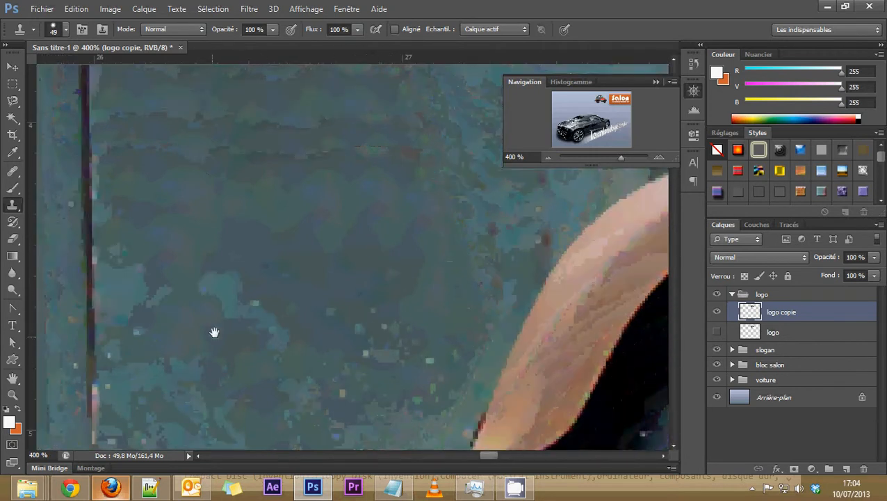
{"action": "left_click_drag", "start_coordinate": [214, 332], "coordinate": [319, 259]}
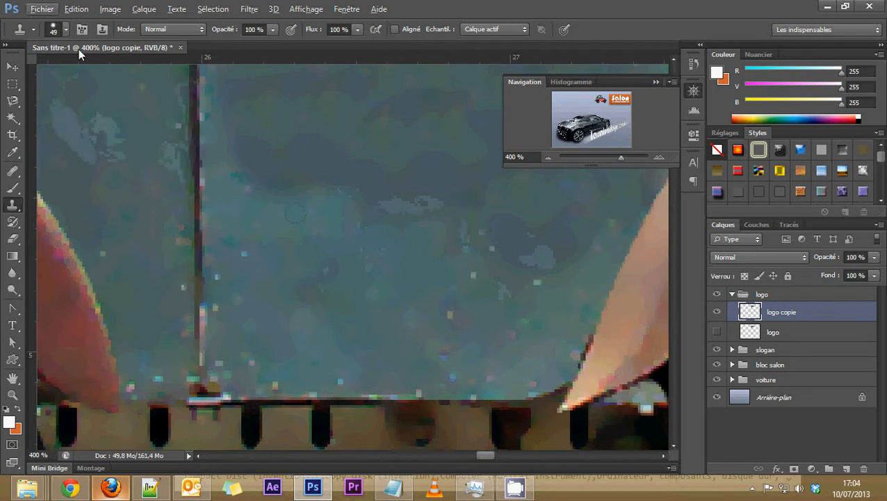
{"action": "left_click", "coordinate": [66, 29]}
{"action": "left_click_drag", "start_coordinate": [50, 69], "coordinate": [37, 68]}
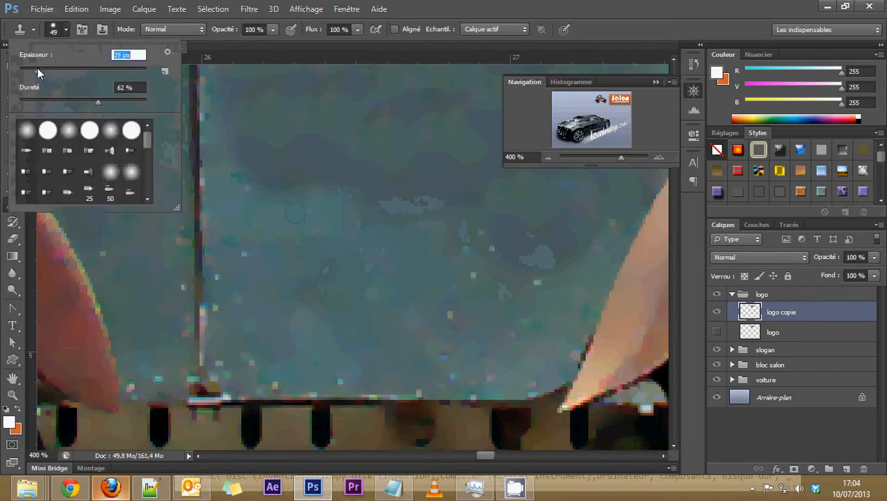
{"action": "left_click", "coordinate": [337, 304]}
{"action": "left_click", "coordinate": [67, 29]}
{"action": "left_click_drag", "start_coordinate": [37, 68], "coordinate": [46, 68]}
Clone sampled teal paint over the isolated specks at the bottom of the front door, above the sill.
{"action": "left_click", "coordinate": [313, 215], "text": "alt"}
{"action": "left_click", "coordinate": [244, 183]}
{"action": "left_click", "coordinate": [244, 254]}
{"action": "left_click", "coordinate": [474, 274]}
{"action": "left_click", "coordinate": [537, 282]}
{"action": "left_click", "coordinate": [450, 315]}
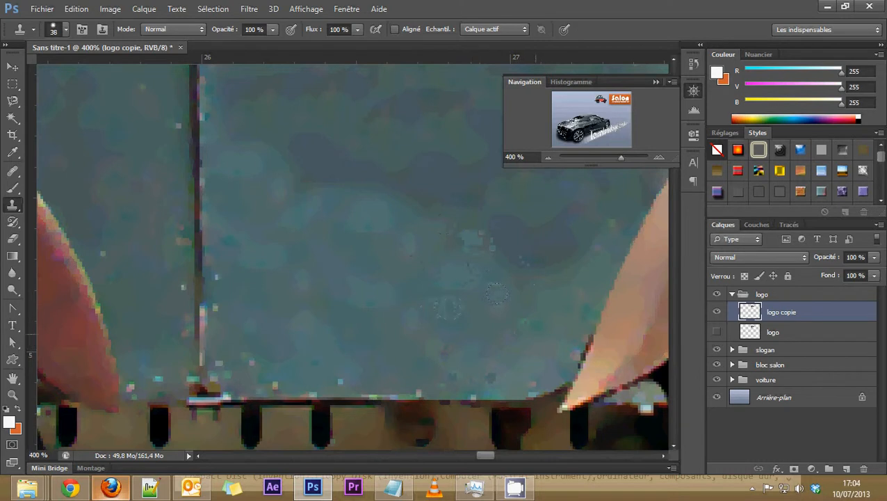
Stamp lighter teal paint over the dark blotches on the lower front door beside the front fender.
{"action": "left_click_drag", "start_coordinate": [536, 299], "coordinate": [561, 238]}
{"action": "left_click", "coordinate": [468, 224]}
{"action": "left_click", "coordinate": [519, 196]}
{"action": "left_click", "coordinate": [470, 208]}
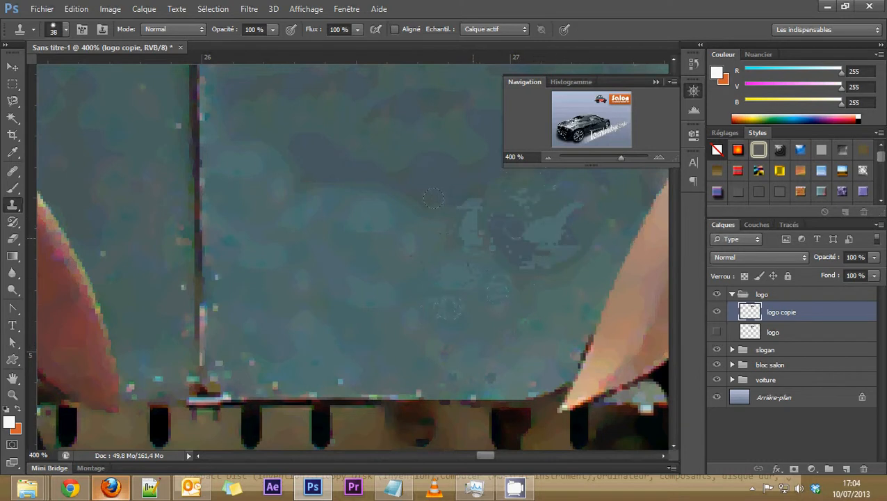
{"action": "left_click", "coordinate": [422, 199]}
{"action": "left_click", "coordinate": [391, 183]}
{"action": "left_click", "coordinate": [467, 192]}
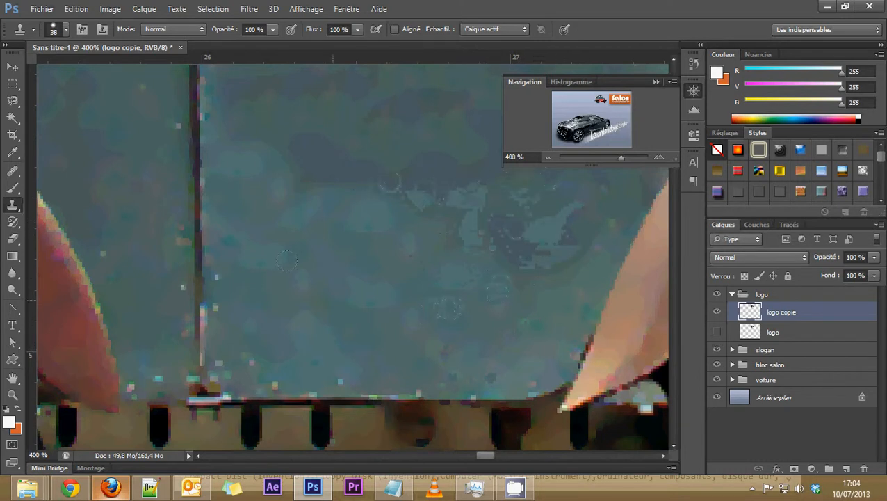
Examine the retouched car as a whole at 50 %, and inspect its door panels at 200 %.
{"action": "left_click", "coordinate": [546, 157]}
{"action": "left_click", "coordinate": [546, 157]}
{"action": "left_click", "coordinate": [547, 158]}
{"action": "left_click", "coordinate": [546, 157]}
{"action": "left_click", "coordinate": [546, 157]}
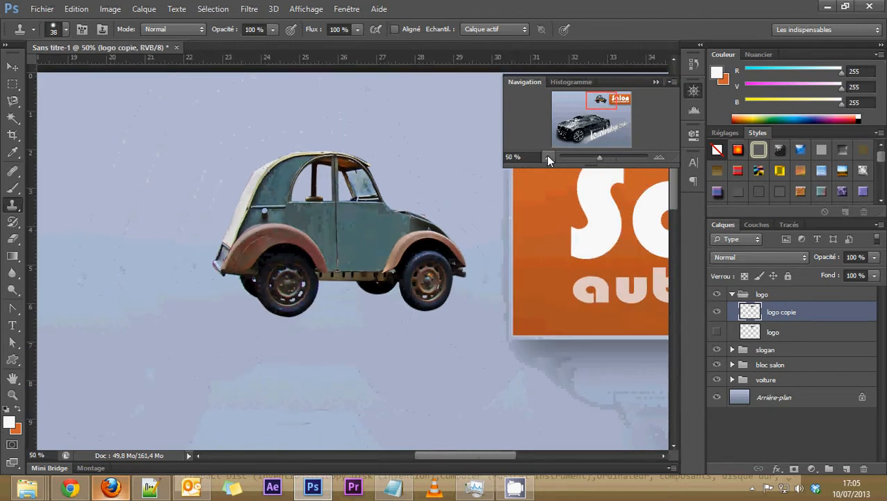
{"action": "left_click", "coordinate": [654, 156]}
{"action": "left_click", "coordinate": [654, 156]}
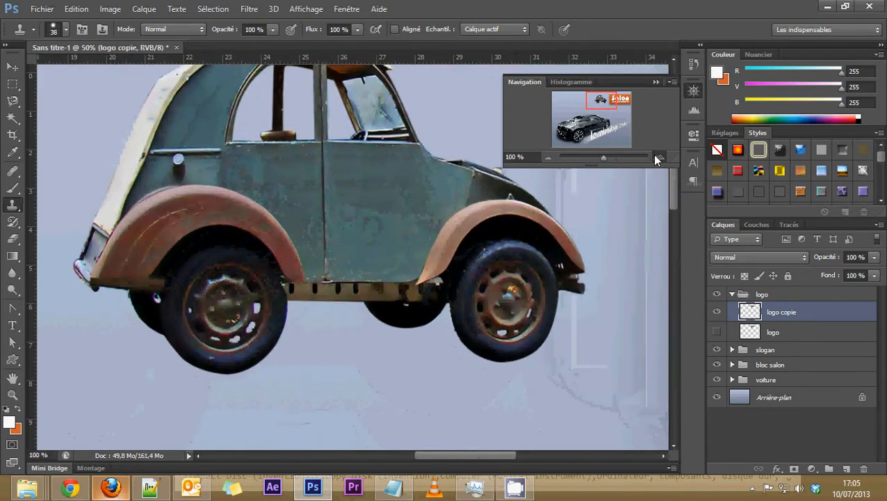
{"action": "left_click", "coordinate": [654, 157]}
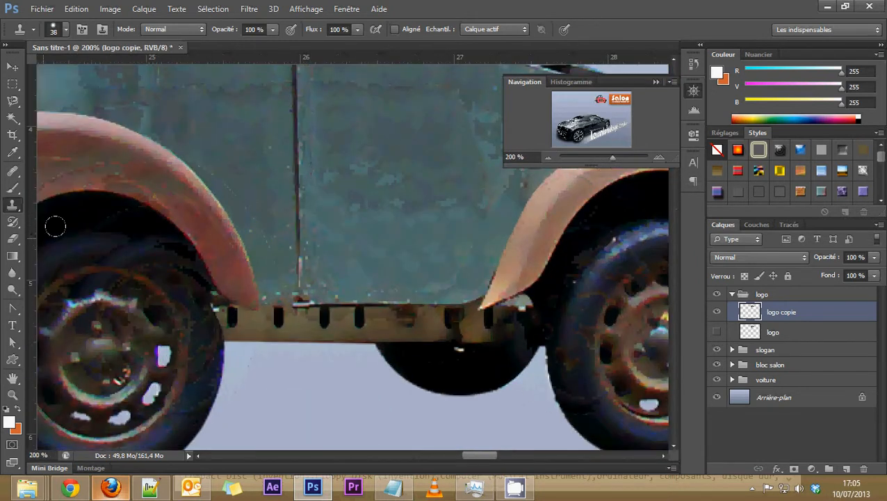
{"action": "left_click_drag", "start_coordinate": [369, 210], "coordinate": [348, 279]}
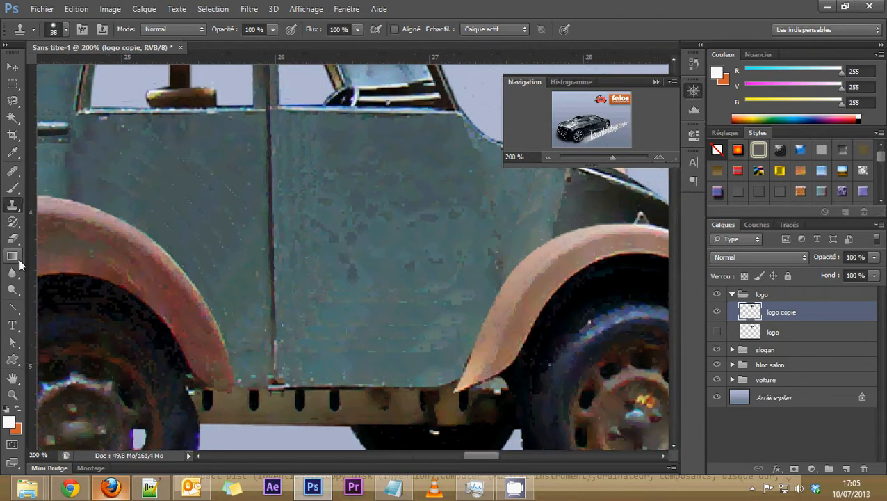
Activate the Outil Correcteur and set its brush size to 74 px.
{"action": "left_click", "coordinate": [14, 173]}
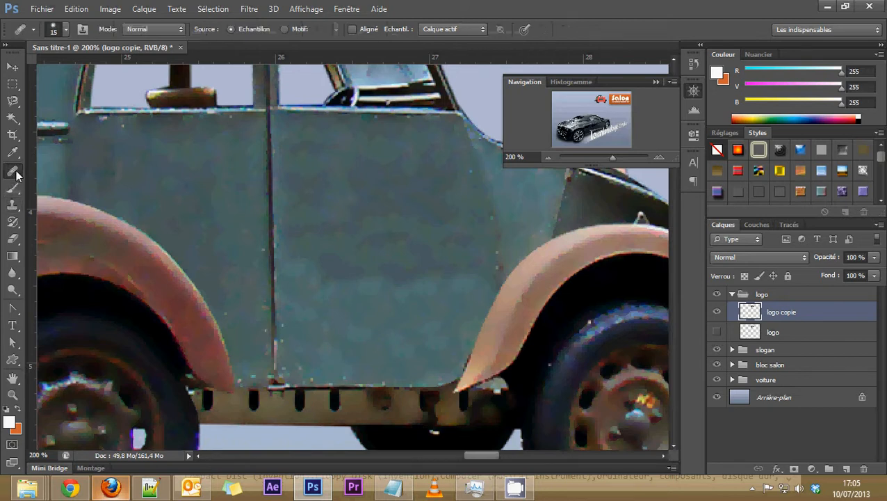
{"action": "left_click", "coordinate": [15, 174]}
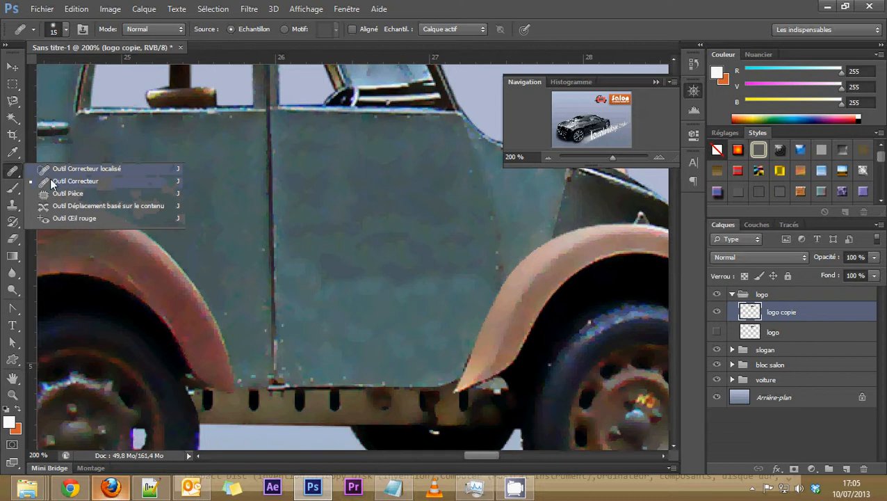
{"action": "left_click", "coordinate": [80, 180]}
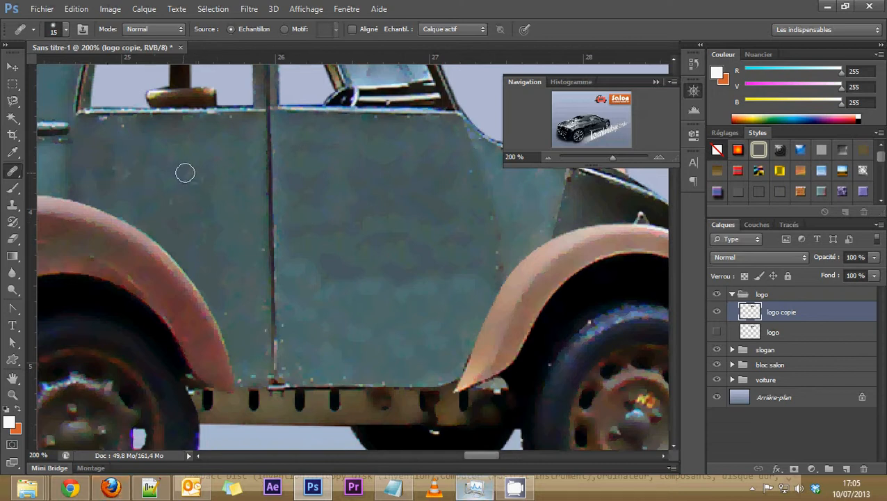
{"action": "left_click", "coordinate": [67, 29]}
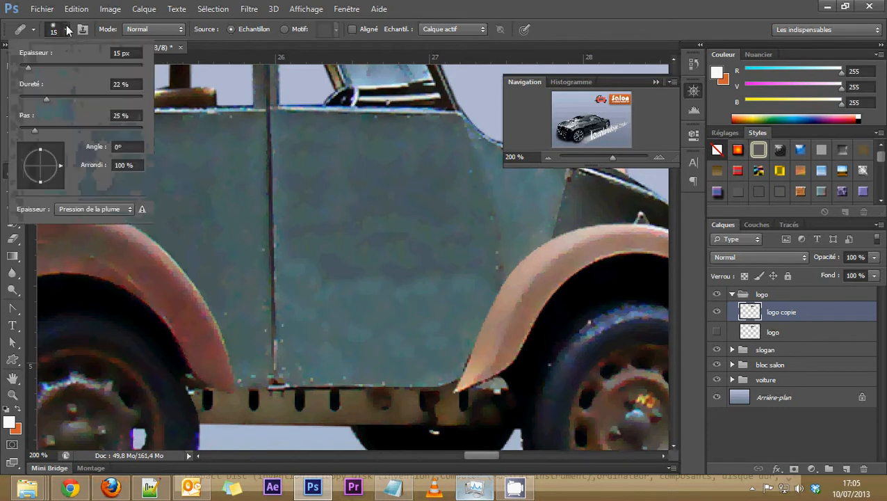
{"action": "left_click", "coordinate": [70, 66]}
Heal the uneven teal patches on the front and rear doors to even out the paint.
{"action": "left_click", "coordinate": [194, 185]}
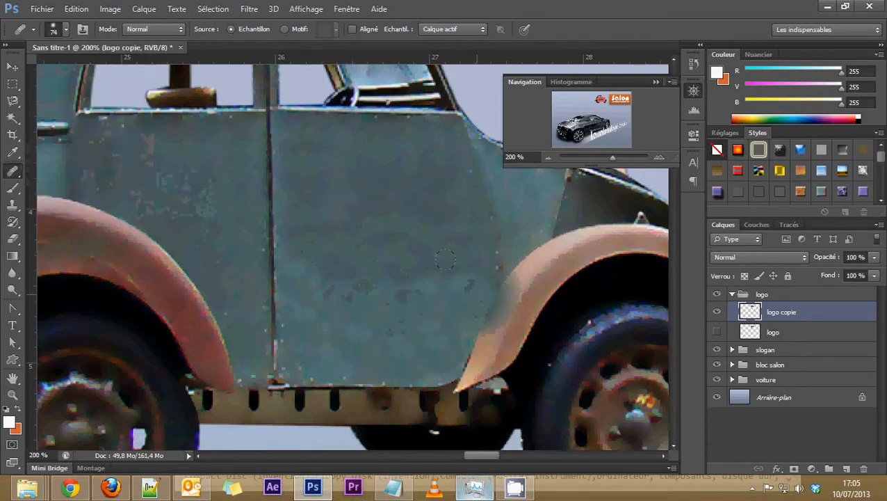
{"action": "mouse_move", "coordinate": [329, 314]}
{"action": "left_mouse_down"}
{"action": "mouse_move", "coordinate": [379, 348]}
{"action": "mouse_move", "coordinate": [371, 374]}
{"action": "mouse_move", "coordinate": [371, 285]}
{"action": "left_mouse_up"}
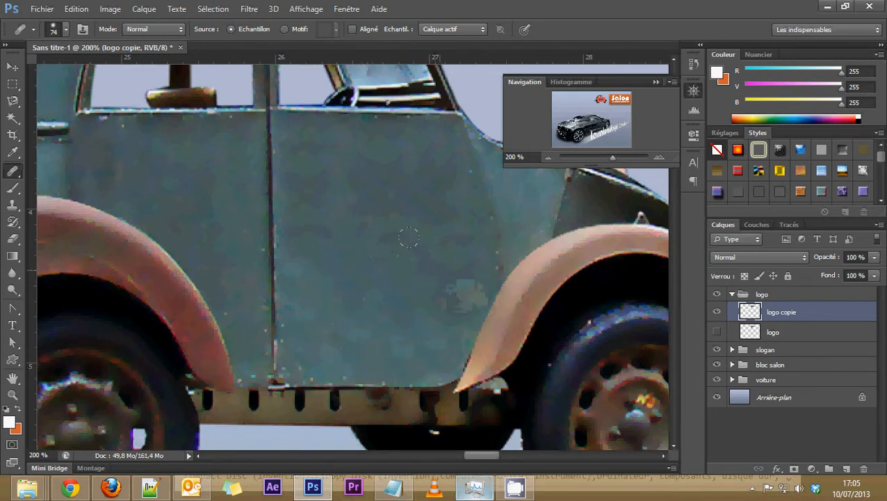
{"action": "mouse_move", "coordinate": [416, 234]}
{"action": "left_mouse_down"}
{"action": "mouse_move", "coordinate": [342, 275]}
{"action": "mouse_move", "coordinate": [306, 306]}
{"action": "mouse_move", "coordinate": [344, 300]}
{"action": "mouse_move", "coordinate": [364, 219]}
{"action": "left_mouse_up"}
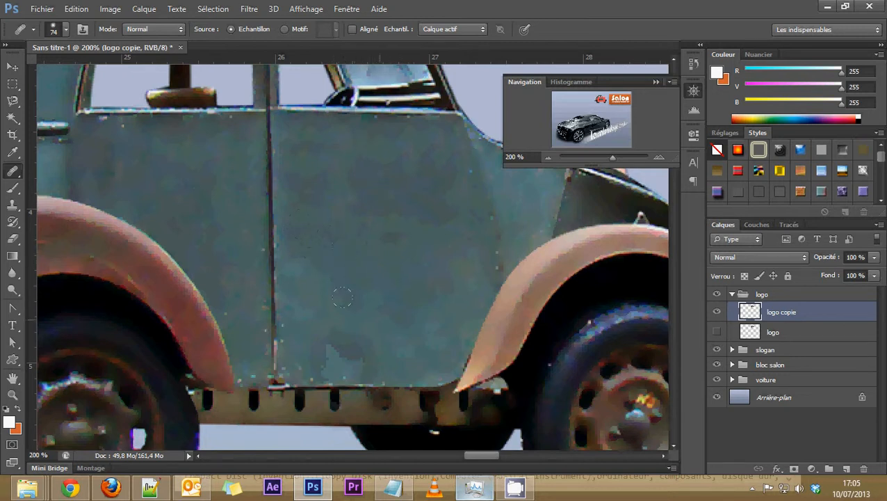
Heal the dark patch on the lower front door and undo the stroke made over the door seam.
{"action": "left_click_drag", "start_coordinate": [342, 297], "coordinate": [346, 365]}
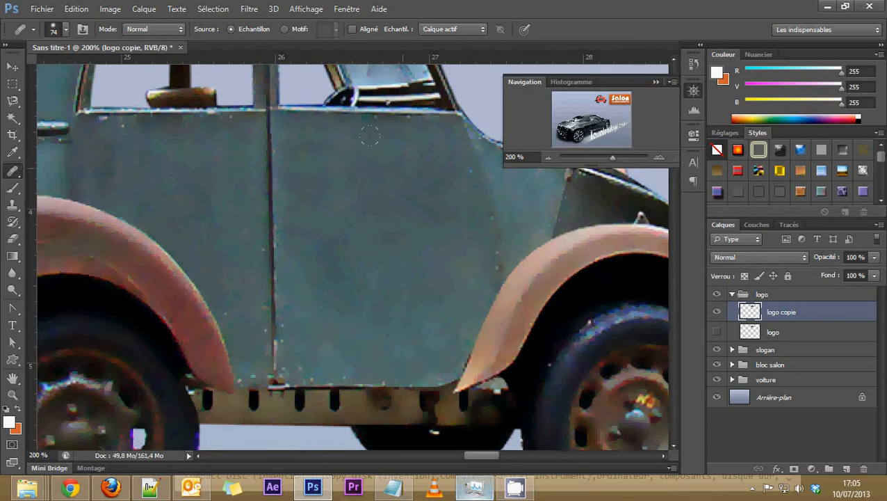
{"action": "left_click_drag", "start_coordinate": [271, 198], "coordinate": [271, 258]}
{"action": "key", "text": "ctrl+z"}
{"action": "key", "text": "ctrl+z"}
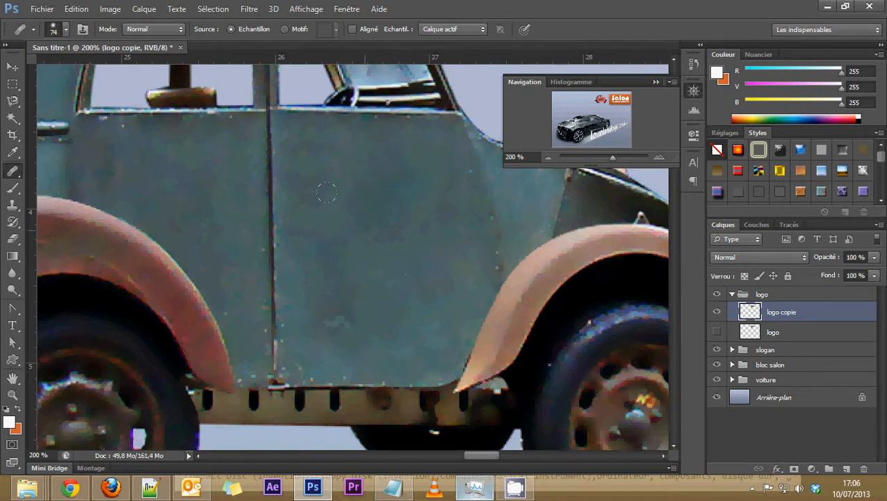
{"action": "mouse_move", "coordinate": [484, 232]}
{"action": "left_mouse_down"}
{"action": "mouse_move", "coordinate": [368, 259]}
{"action": "mouse_move", "coordinate": [411, 220]}
{"action": "mouse_move", "coordinate": [460, 267]}
{"action": "mouse_move", "coordinate": [404, 247]}
{"action": "mouse_move", "coordinate": [404, 210]}
{"action": "mouse_move", "coordinate": [413, 263]}
{"action": "mouse_move", "coordinate": [343, 293]}
{"action": "left_mouse_up"}
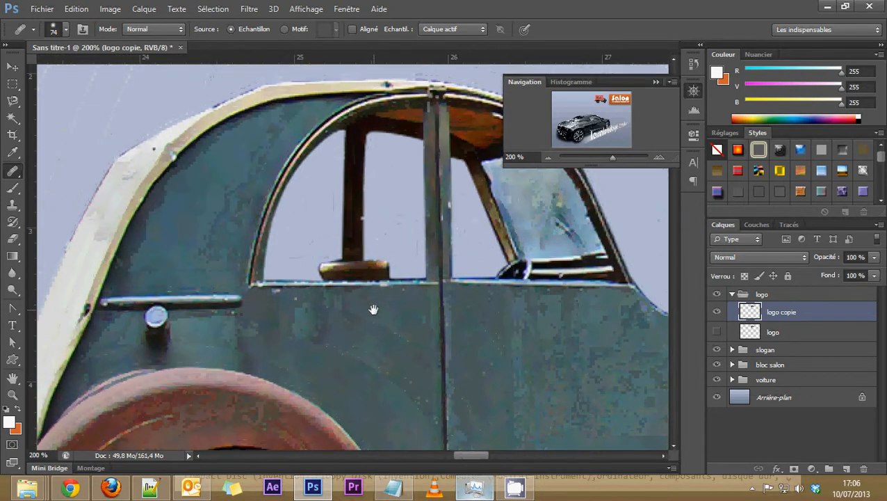
{"action": "left_click", "coordinate": [12, 207]}
{"action": "left_click", "coordinate": [12, 170]}
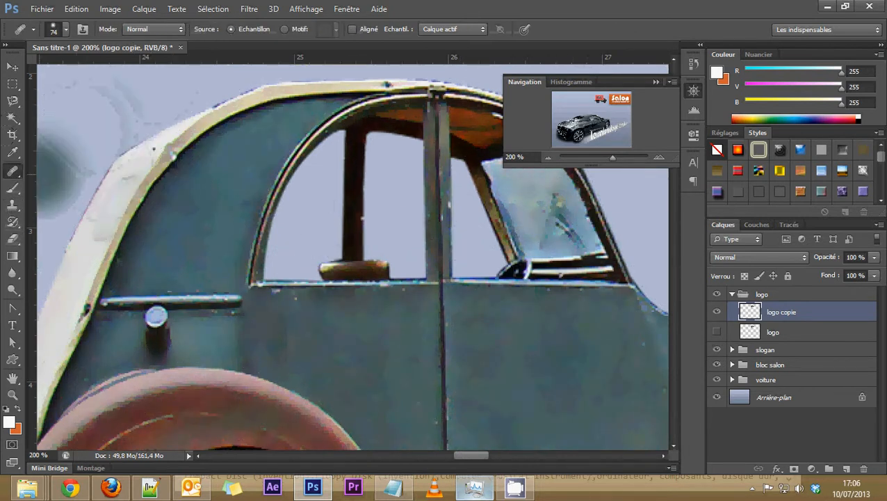
{"action": "left_click", "coordinate": [12, 207]}
{"action": "left_click", "coordinate": [12, 206]}
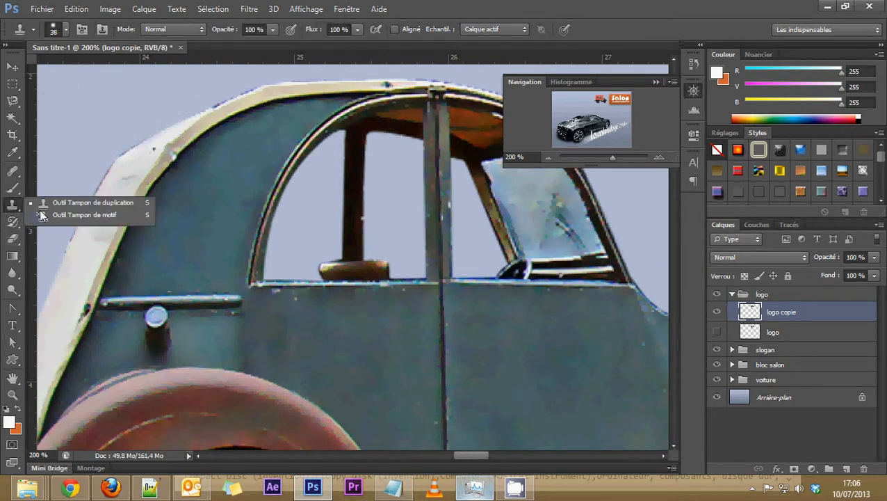
{"action": "left_click", "coordinate": [13, 173]}
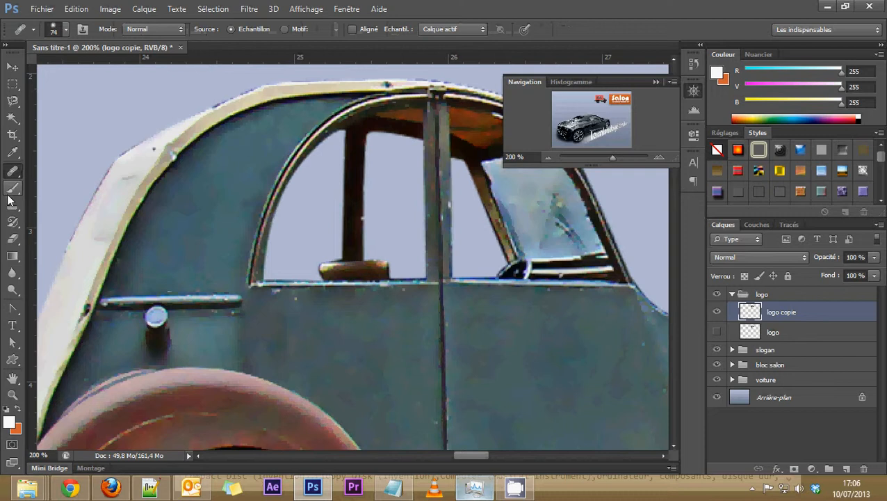
Activate the Outil Goutte d'eau and blur the jagged roof contour from the canvas rear to the windscreen.
{"action": "left_click", "coordinate": [13, 272]}
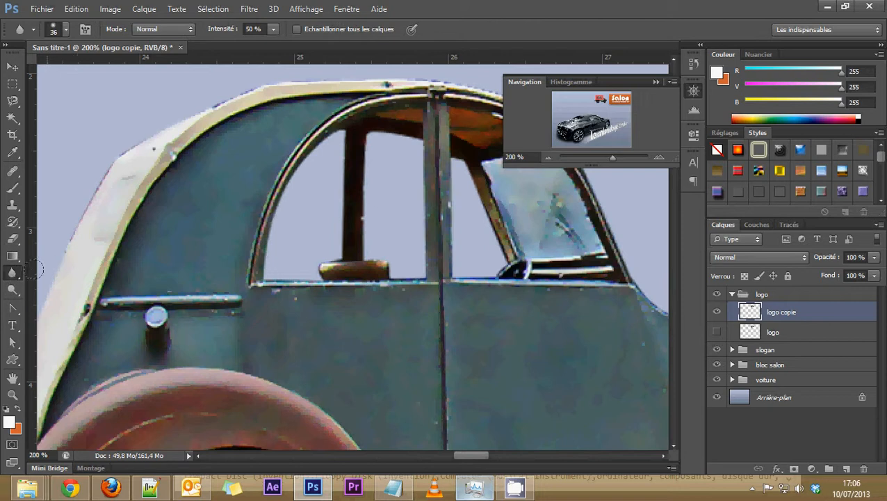
{"action": "right_click", "coordinate": [15, 274]}
{"action": "left_click", "coordinate": [37, 273]}
{"action": "left_click_drag", "start_coordinate": [252, 87], "coordinate": [139, 171]}
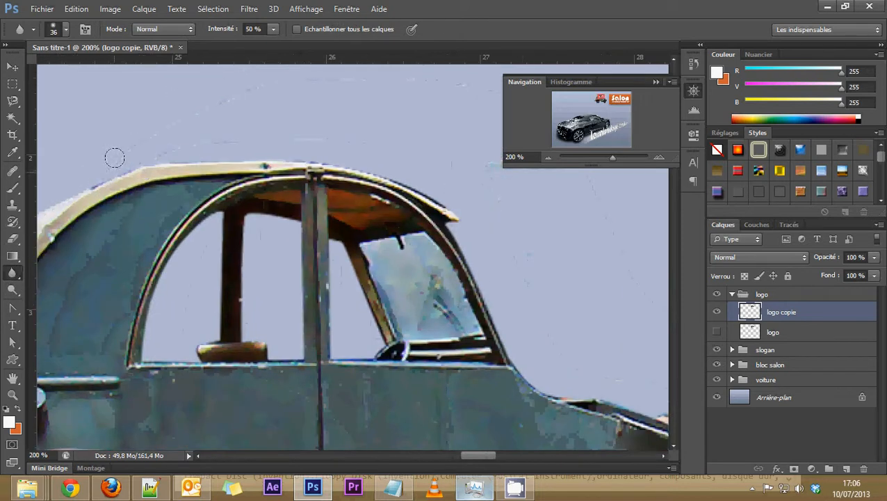
{"action": "left_click_drag", "start_coordinate": [444, 210], "coordinate": [349, 99]}
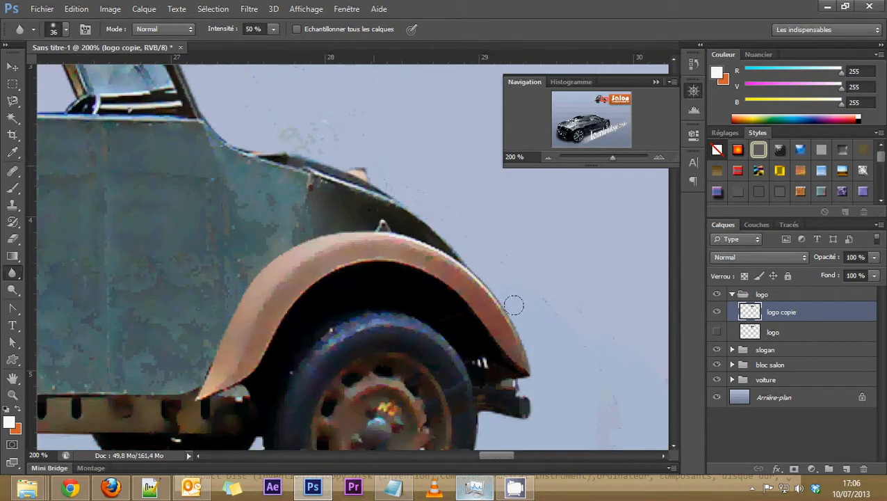
Blur the rough outer edges of the tyres along the underside of the car.
{"action": "scroll", "coordinate": [557, 384], "scroll_direction": "down", "scroll_amount": 5}
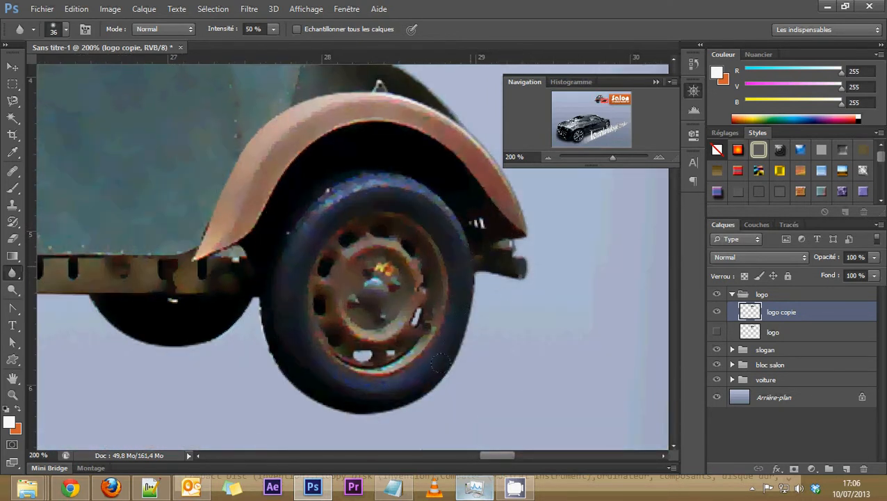
{"action": "mouse_move", "coordinate": [80, 291]}
{"action": "left_mouse_down"}
{"action": "mouse_move", "coordinate": [363, 252]}
{"action": "mouse_move", "coordinate": [119, 391]}
{"action": "left_mouse_up"}
{"action": "left_click_drag", "start_coordinate": [158, 412], "coordinate": [274, 379]}
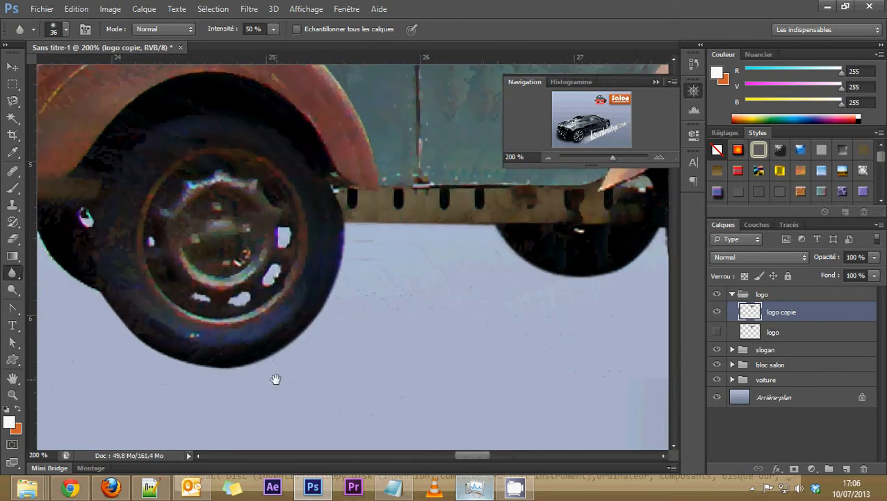
{"action": "left_click_drag", "start_coordinate": [96, 277], "coordinate": [236, 299]}
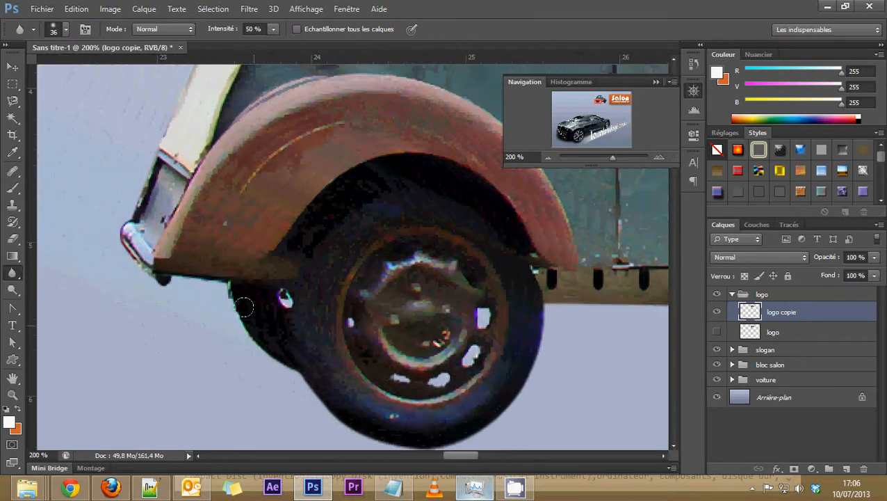
Soften the rear contour of the car with blur, from the bumper up along the cream canvas edge.
{"action": "left_click_drag", "start_coordinate": [127, 239], "coordinate": [164, 151]}
{"action": "left_click_drag", "start_coordinate": [257, 151], "coordinate": [226, 306]}
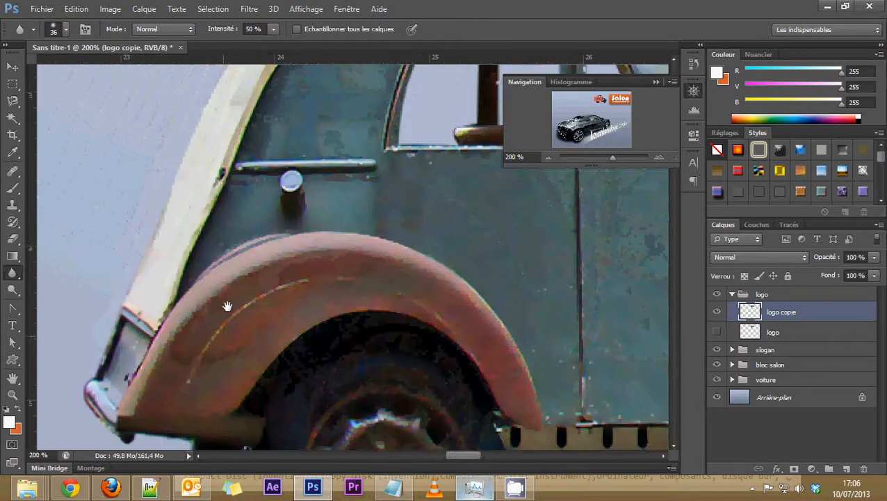
{"action": "left_click_drag", "start_coordinate": [151, 237], "coordinate": [125, 288]}
{"action": "left_click_drag", "start_coordinate": [249, 201], "coordinate": [151, 357]}
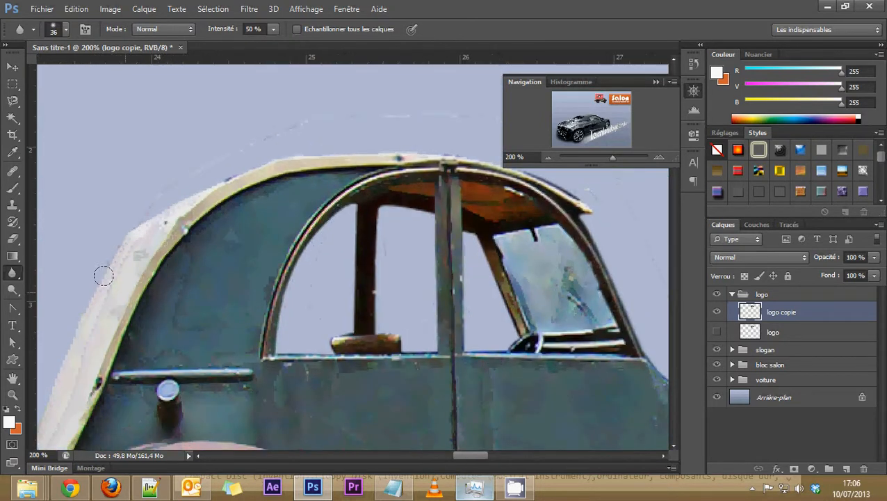
Blur the harsh marks on the windscreen and the rough edges around the bonnet at 100 % zoom.
{"action": "left_click", "coordinate": [548, 157]}
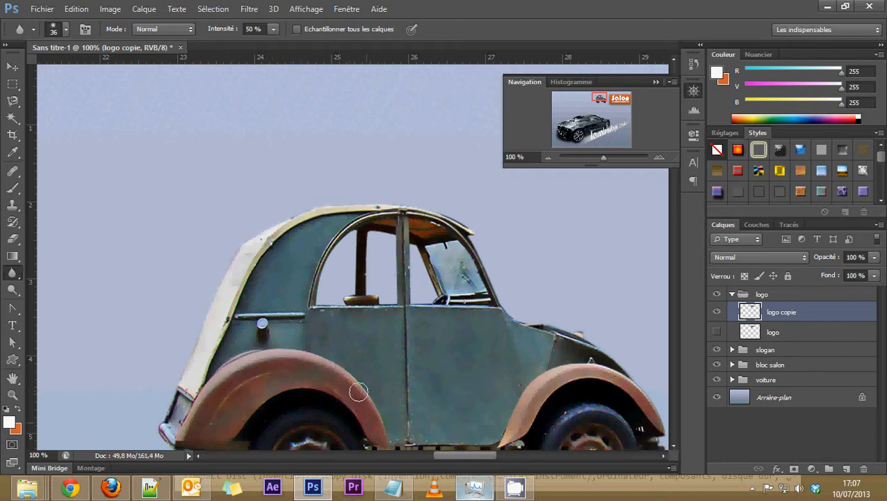
{"action": "left_click_drag", "start_coordinate": [438, 406], "coordinate": [387, 330]}
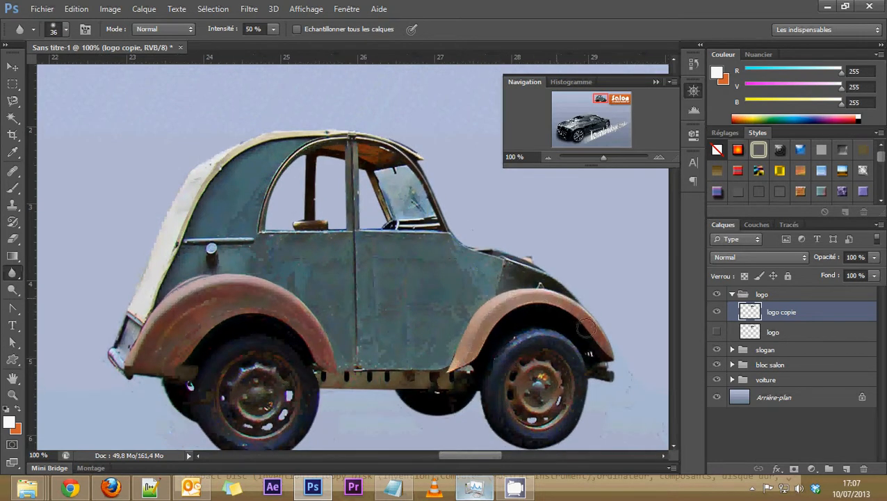
{"action": "left_click_drag", "start_coordinate": [492, 277], "coordinate": [502, 258]}
{"action": "left_click_drag", "start_coordinate": [408, 165], "coordinate": [429, 189]}
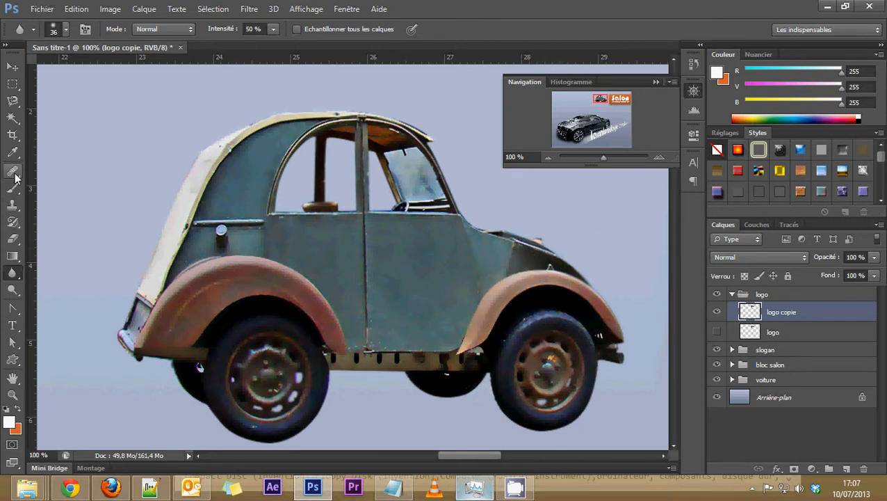
Apply a Teinte/Saturation adjustment to the car with hue +2, a higher saturation and luminosity -1.
{"action": "left_click", "coordinate": [13, 67]}
{"action": "left_click", "coordinate": [550, 156]}
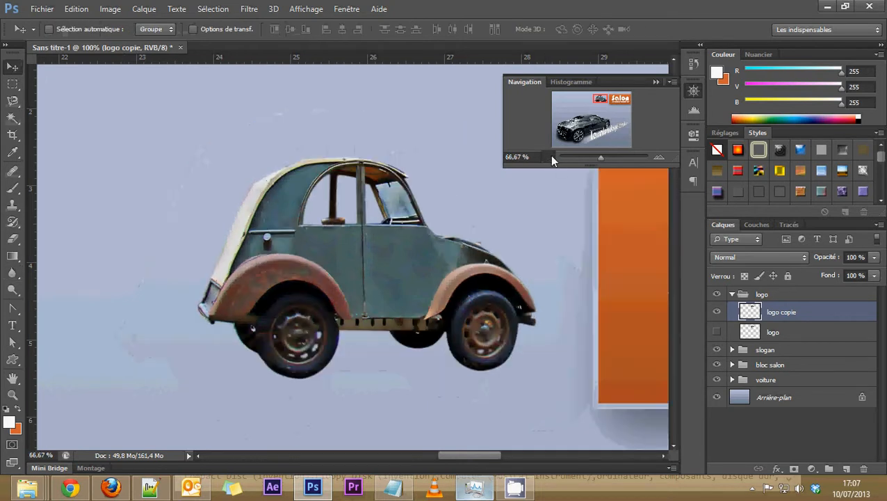
{"action": "left_click", "coordinate": [550, 156]}
{"action": "left_click", "coordinate": [550, 156]}
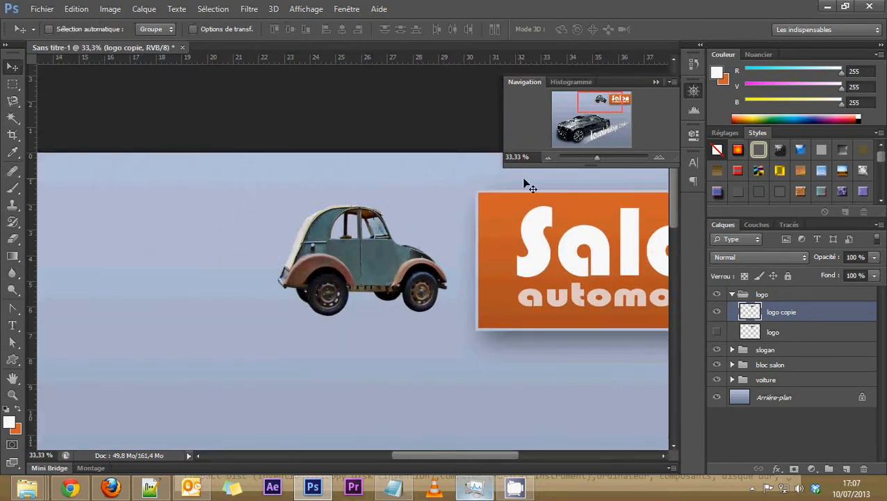
{"action": "left_click_drag", "start_coordinate": [592, 112], "coordinate": [601, 117]}
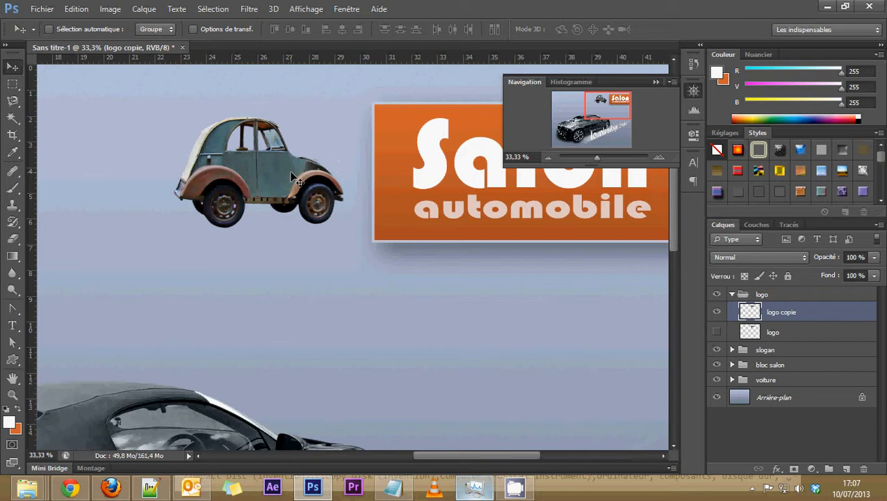
{"action": "left_click", "coordinate": [77, 8]}
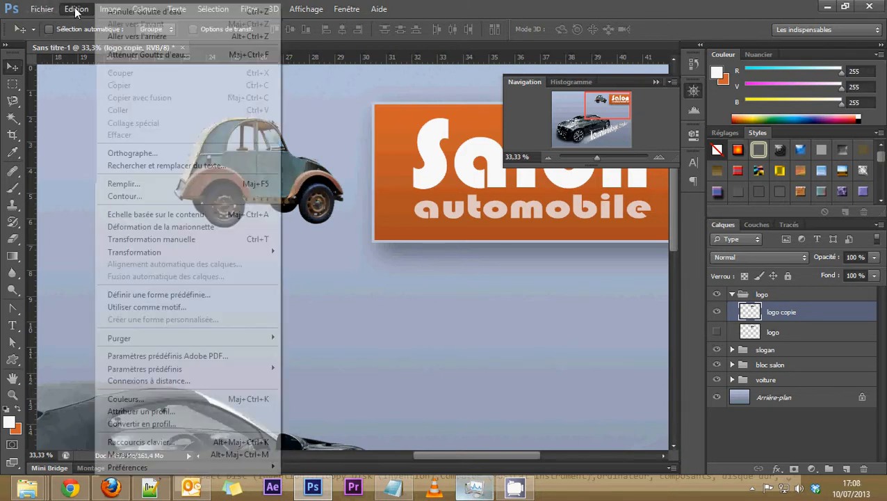
{"action": "left_click", "coordinate": [108, 9]}
{"action": "left_click", "coordinate": [108, 8]}
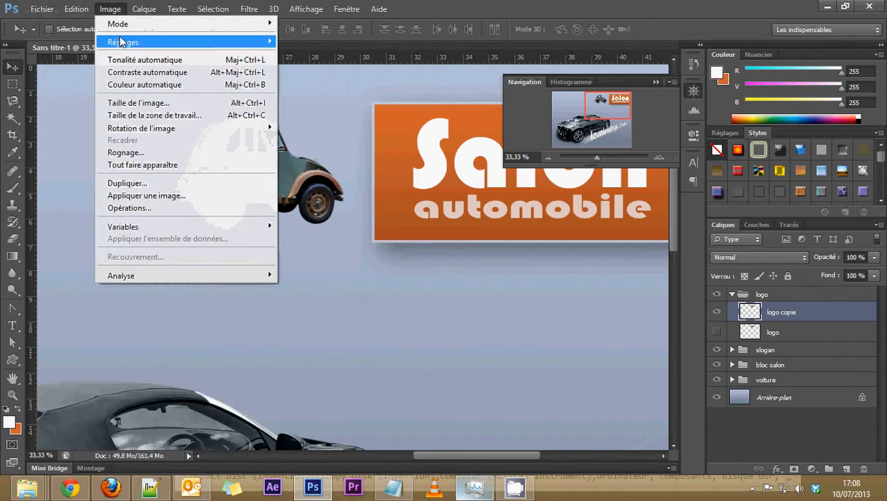
{"action": "mouse_move", "coordinate": [150, 46]}
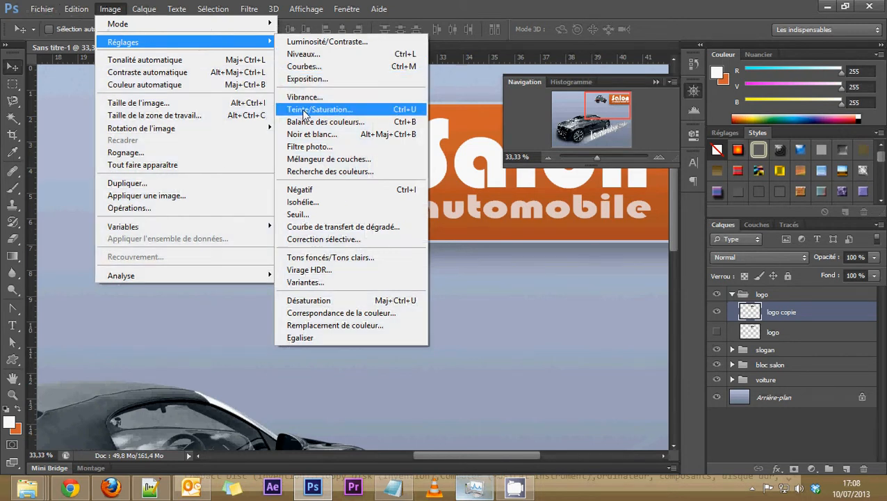
{"action": "left_click", "coordinate": [304, 111]}
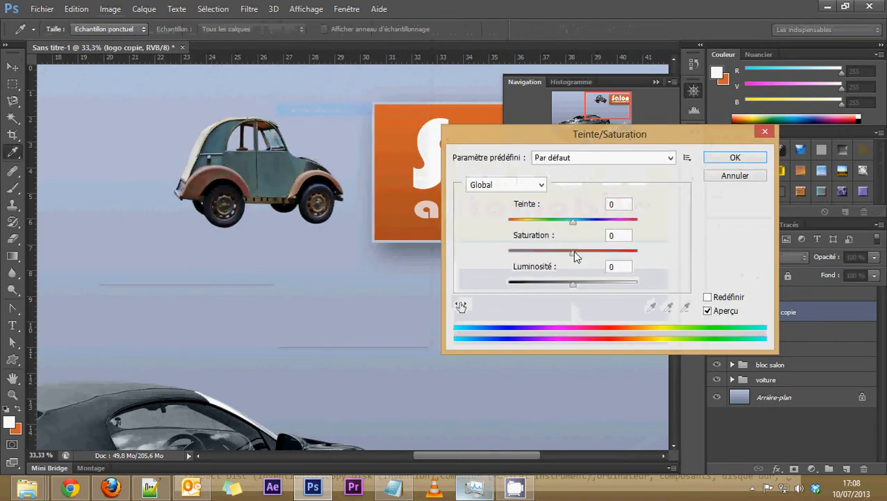
{"action": "left_click_drag", "start_coordinate": [572, 251], "coordinate": [606, 252]}
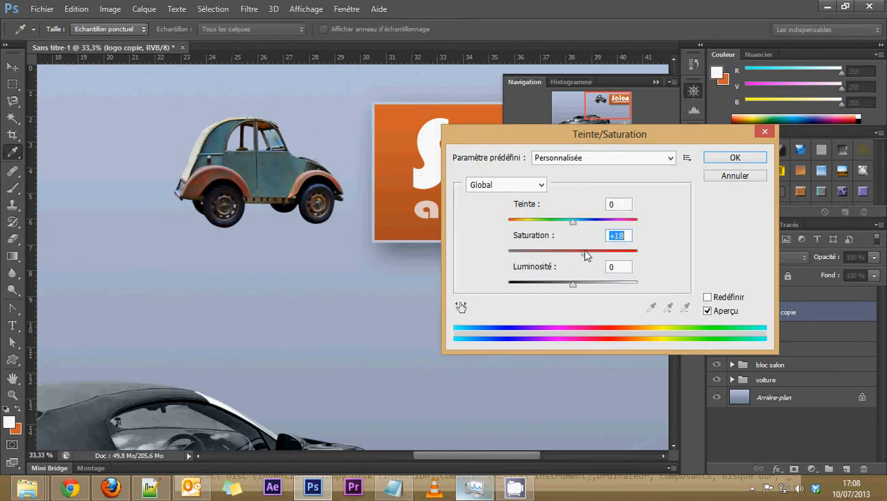
{"action": "mouse_move", "coordinate": [572, 223]}
{"action": "left_mouse_down"}
{"action": "mouse_move", "coordinate": [586, 223]}
{"action": "mouse_move", "coordinate": [568, 228]}
{"action": "mouse_move", "coordinate": [576, 228]}
{"action": "left_mouse_up"}
{"action": "left_click_drag", "start_coordinate": [571, 285], "coordinate": [572, 285]}
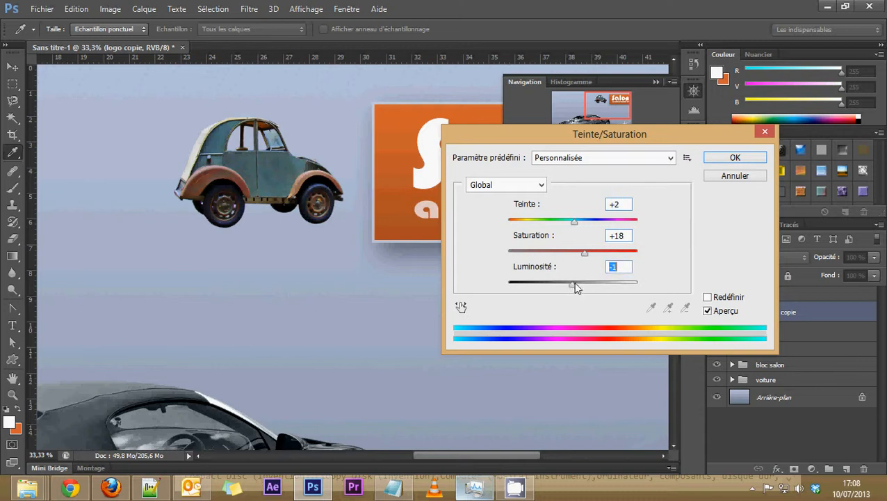
{"action": "left_click_drag", "start_coordinate": [582, 253], "coordinate": [588, 257]}
{"action": "left_click", "coordinate": [720, 158]}
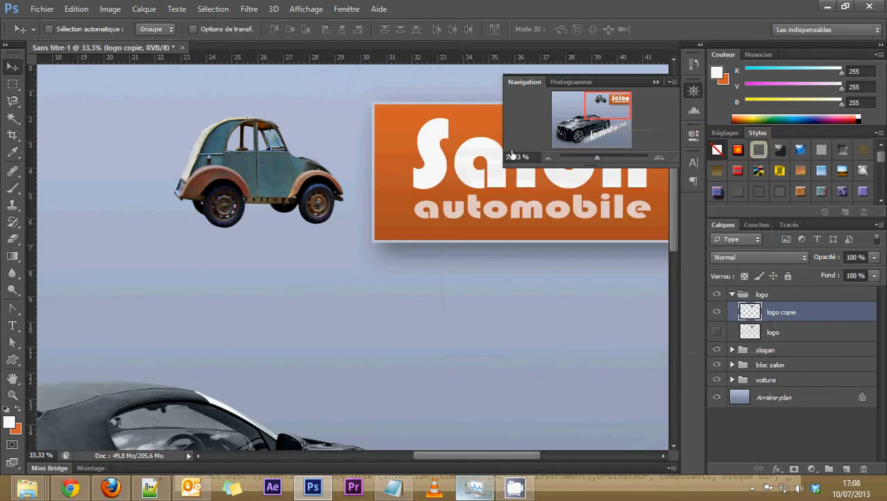
{"action": "left_click", "coordinate": [112, 9]}
{"action": "mouse_move", "coordinate": [116, 43]}
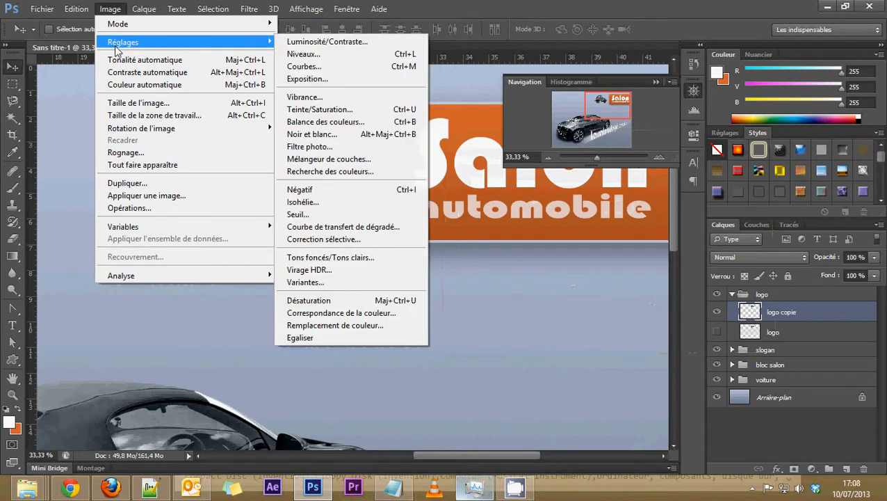
{"action": "left_click", "coordinate": [180, 4]}
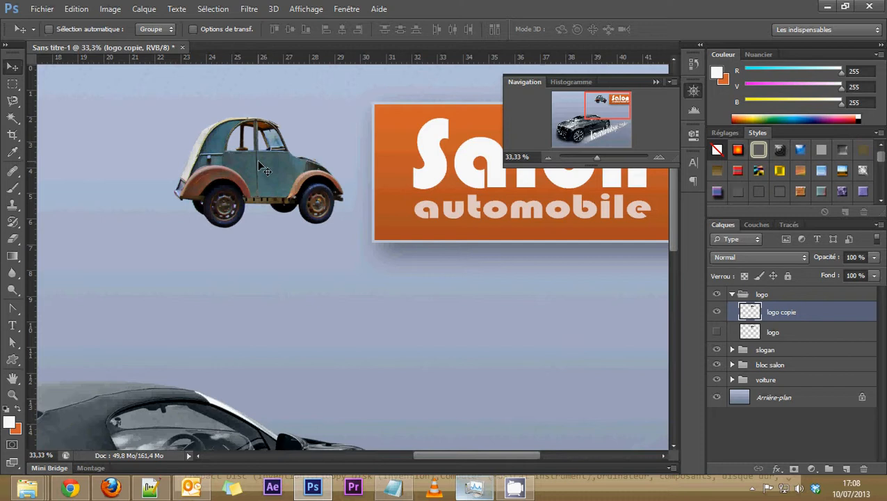
Move the vintage car so its front overlaps the left edge of the orange Salon automobile block.
{"action": "left_click_drag", "start_coordinate": [286, 177], "coordinate": [316, 181]}
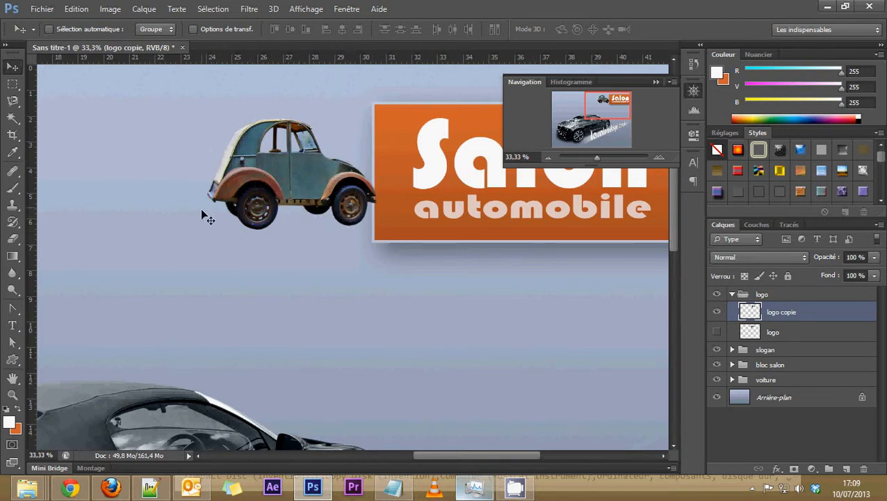
{"action": "left_click_drag", "start_coordinate": [308, 155], "coordinate": [308, 157]}
{"action": "left_click", "coordinate": [662, 158]}
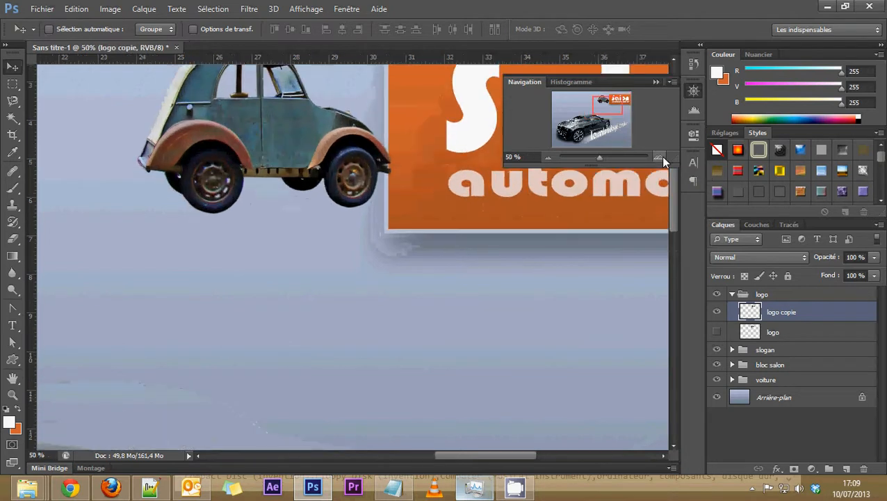
{"action": "left_click", "coordinate": [547, 158]}
{"action": "left_click", "coordinate": [546, 158]}
{"action": "left_click", "coordinate": [547, 158]}
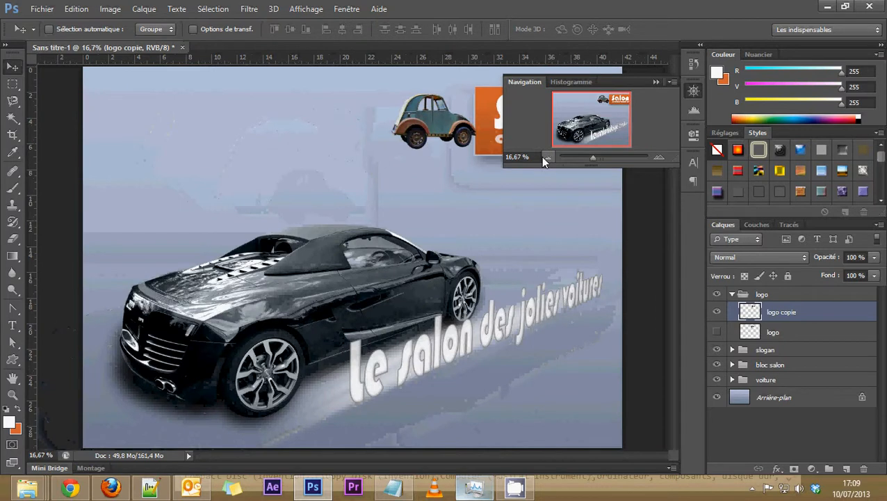
{"action": "left_click", "coordinate": [656, 83]}
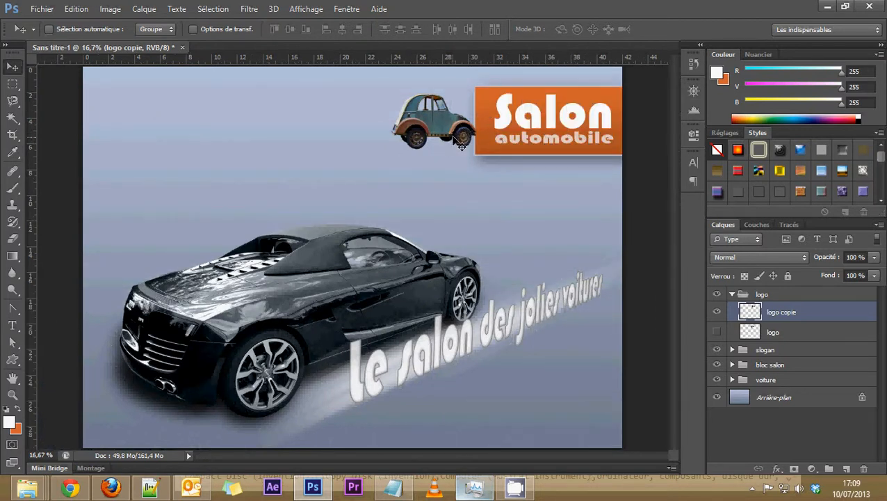
{"action": "mouse_move", "coordinate": [460, 145]}
{"action": "left_mouse_down"}
{"action": "mouse_move", "coordinate": [417, 139]}
{"action": "mouse_move", "coordinate": [518, 147]}
{"action": "mouse_move", "coordinate": [450, 143]}
{"action": "mouse_move", "coordinate": [445, 133]}
{"action": "mouse_move", "coordinate": [466, 137]}
{"action": "left_mouse_up"}
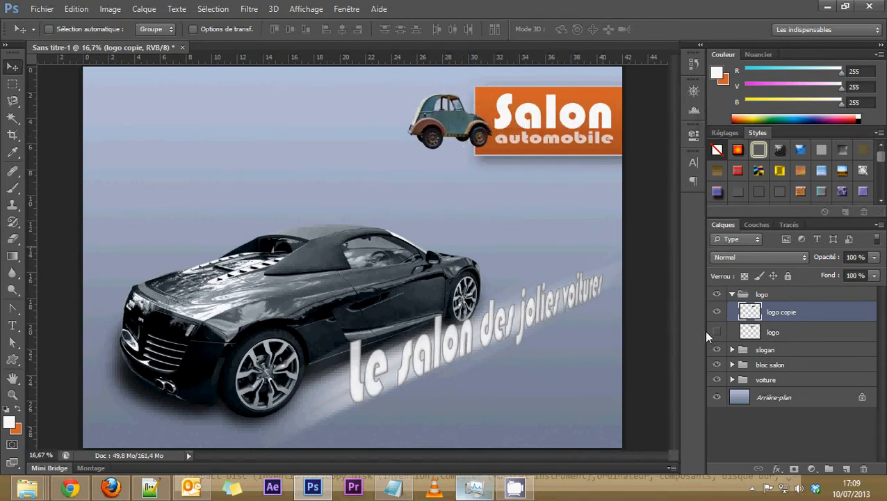
Move the logo group into the bloc salon group, above the automobile text layer.
{"action": "left_click", "coordinate": [733, 364]}
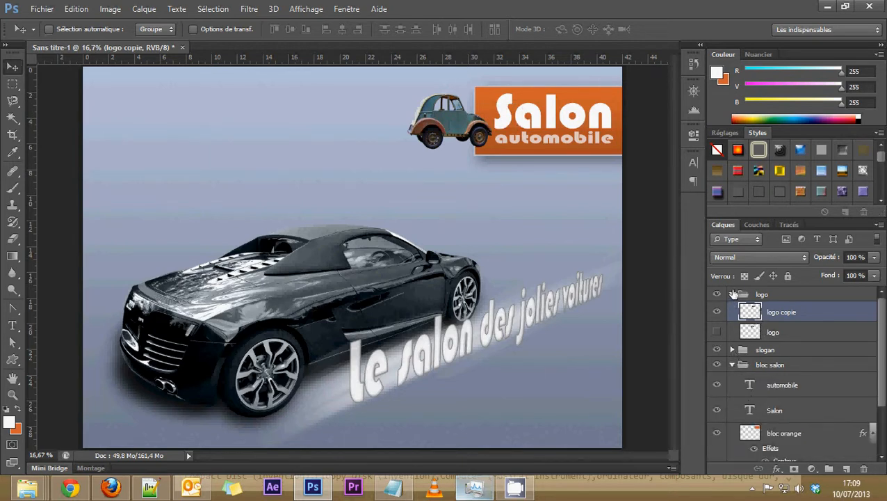
{"action": "left_click", "coordinate": [733, 294]}
{"action": "left_click_drag", "start_coordinate": [748, 295], "coordinate": [764, 324]}
Widen the bloc orange layer leftward to about 145 % width so it extends behind the whole vintage car, and apply the transformation.
{"action": "left_click", "coordinate": [756, 395]}
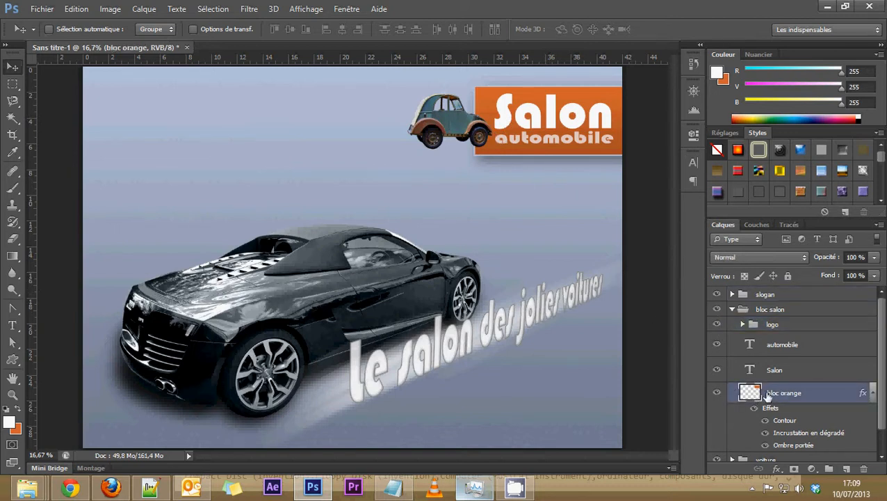
{"action": "key", "text": "ctrl+t"}
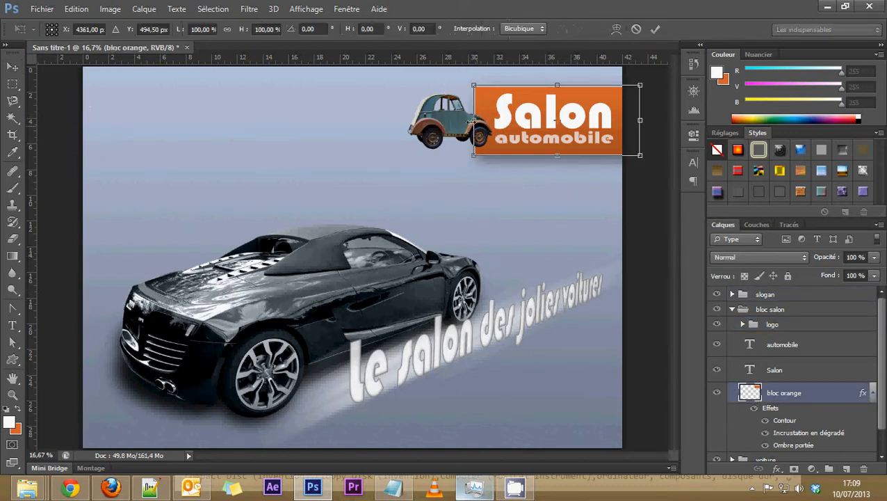
{"action": "left_click_drag", "start_coordinate": [473, 120], "coordinate": [397, 119]}
{"action": "left_click", "coordinate": [12, 67]}
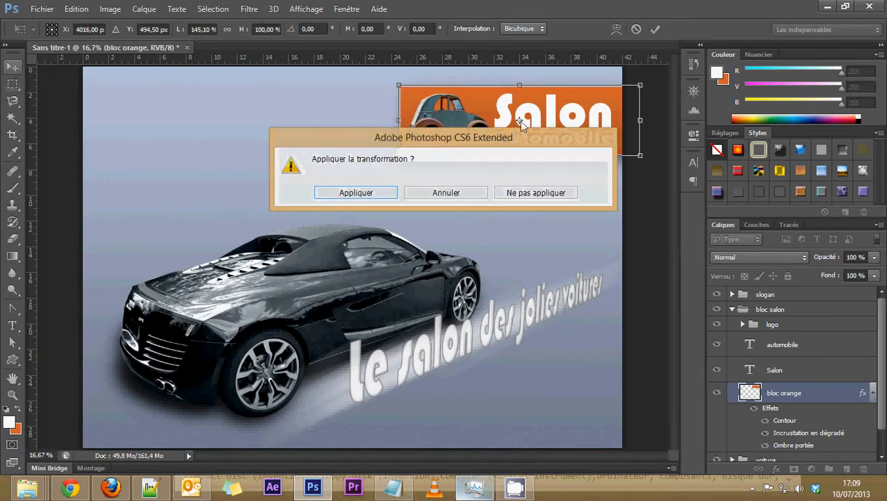
{"action": "left_click", "coordinate": [379, 194]}
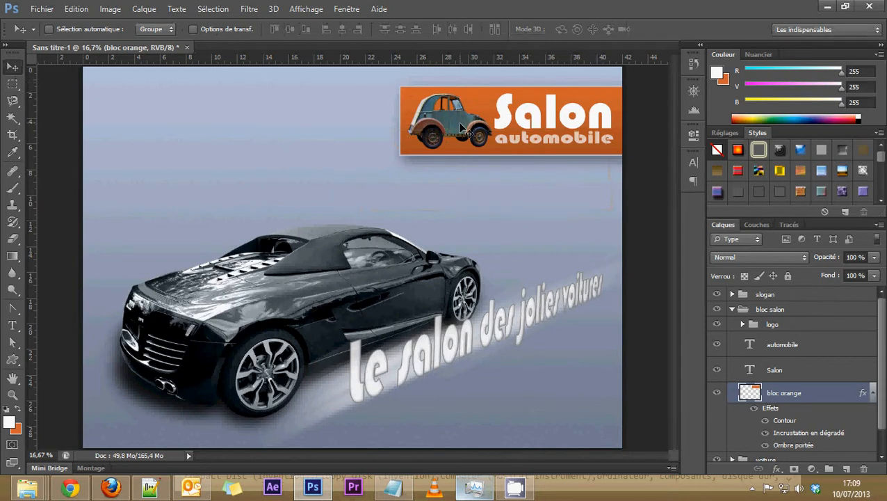
Scale the logo group down proportionally to about 86.5 % around its centre so the car fits inside the orange block.
{"action": "left_click", "coordinate": [765, 330]}
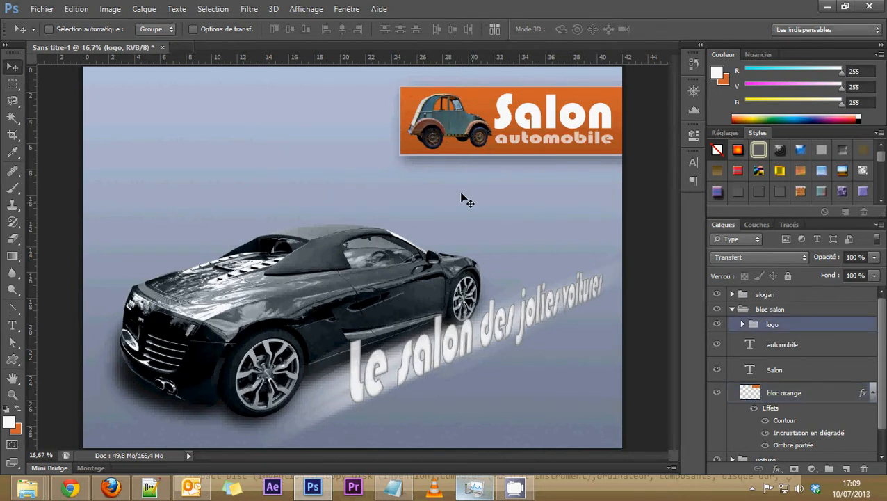
{"action": "key", "text": "ctrl+t"}
{"action": "left_click_drag", "start_coordinate": [491, 148], "coordinate": [457, 136]}
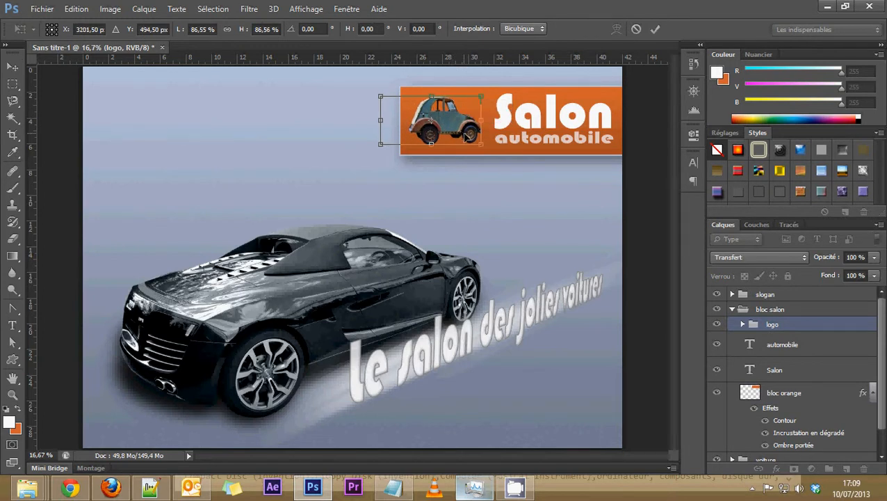
{"action": "key", "text": "Return"}
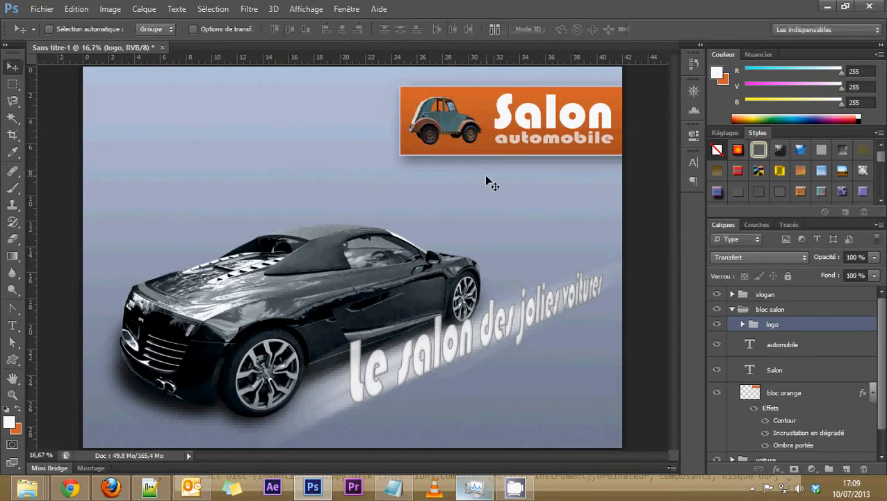
Add an Ombre portée effect to the logo copie layer inside the logo group, keeping the car in view.
{"action": "left_click", "coordinate": [742, 324]}
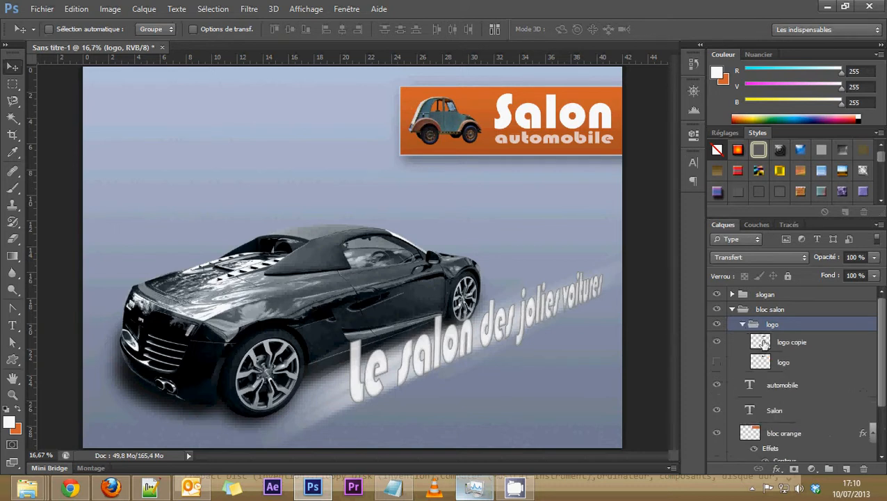
{"action": "left_click", "coordinate": [761, 342]}
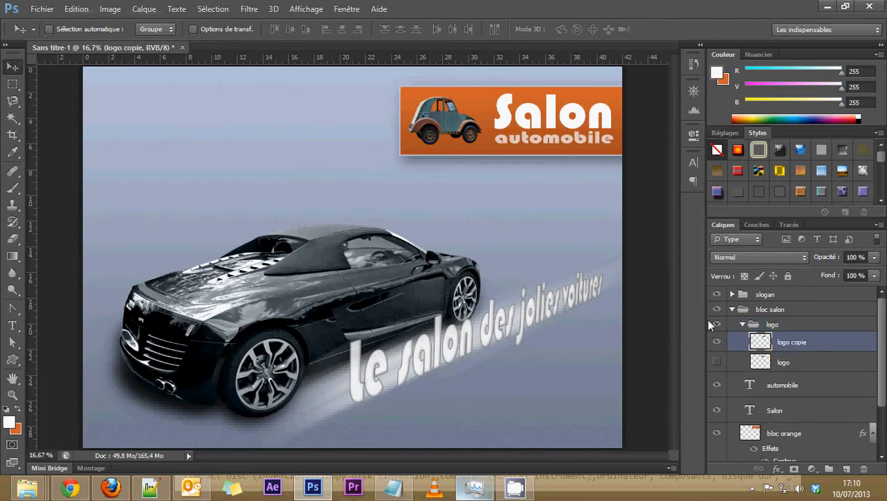
{"action": "double_click", "coordinate": [760, 342]}
{"action": "left_click_drag", "start_coordinate": [492, 237], "coordinate": [619, 115]}
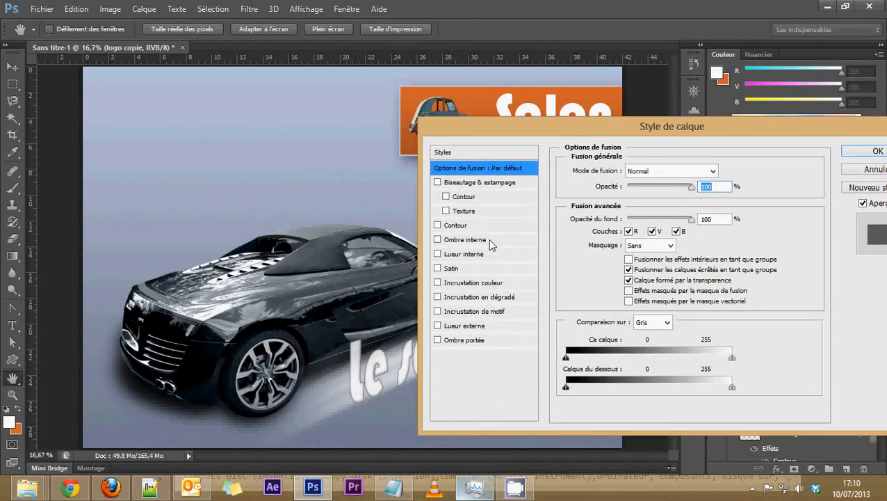
{"action": "left_click", "coordinate": [464, 340]}
{"action": "left_click_drag", "start_coordinate": [501, 137], "coordinate": [562, 210]}
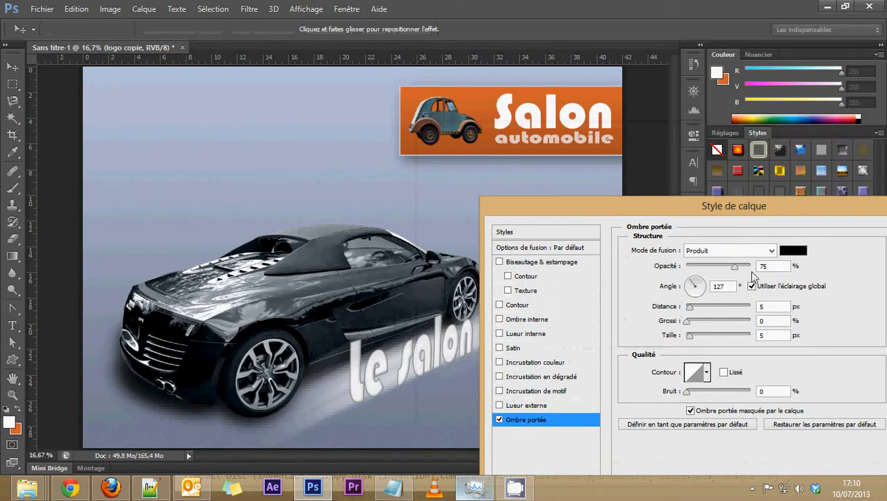
Set the car's drop shadow to 42 % opacity, 20 px distance and 35 px size, and apply the layer style.
{"action": "mouse_move", "coordinate": [689, 305]}
{"action": "left_mouse_down"}
{"action": "mouse_move", "coordinate": [730, 305]}
{"action": "mouse_move", "coordinate": [693, 304]}
{"action": "left_mouse_up"}
{"action": "left_click_drag", "start_coordinate": [689, 336], "coordinate": [700, 340]}
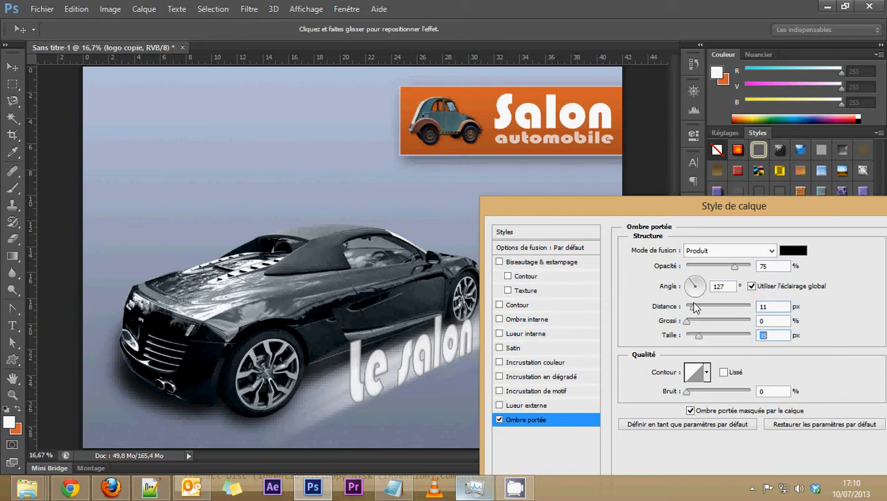
{"action": "mouse_move", "coordinate": [693, 306]}
{"action": "left_mouse_down"}
{"action": "mouse_move", "coordinate": [707, 310]}
{"action": "mouse_move", "coordinate": [698, 310]}
{"action": "left_mouse_up"}
{"action": "left_click_drag", "start_coordinate": [735, 266], "coordinate": [708, 270]}
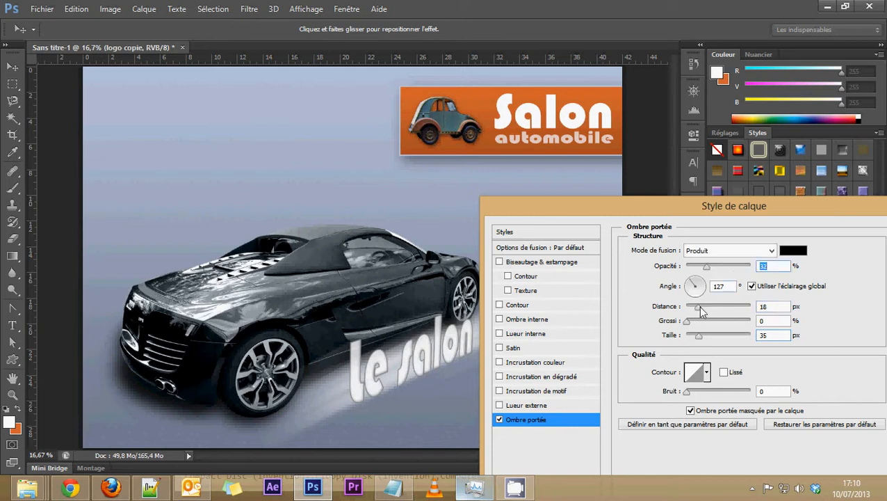
{"action": "left_click_drag", "start_coordinate": [698, 308], "coordinate": [705, 310]}
{"action": "left_click_drag", "start_coordinate": [707, 270], "coordinate": [713, 270]}
{"action": "left_click_drag", "start_coordinate": [705, 309], "coordinate": [698, 310]}
{"action": "left_click_drag", "start_coordinate": [730, 208], "coordinate": [511, 191]}
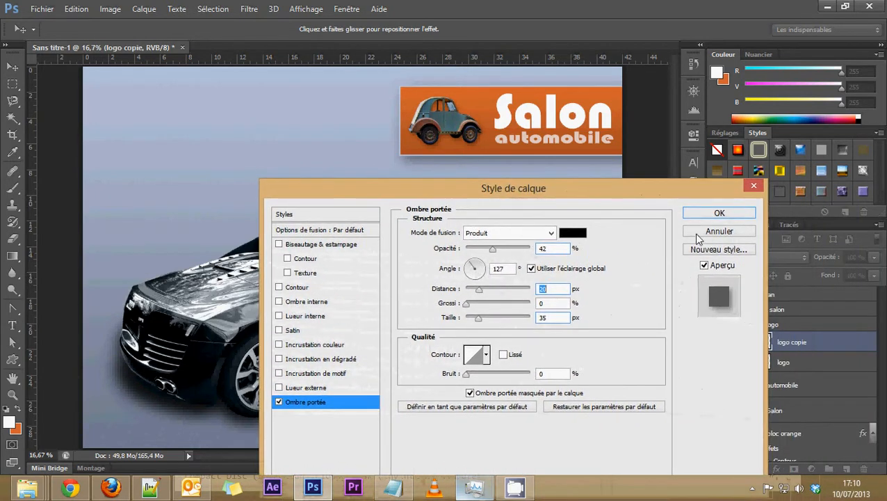
{"action": "left_click", "coordinate": [720, 213]}
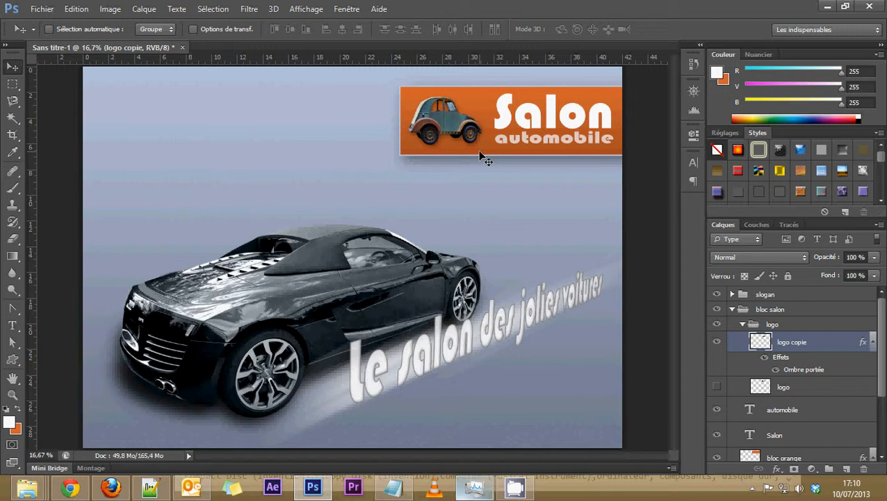
Examine the car logo on the orange block at 50 % zoom, and the whole poster at 12.5 %.
{"action": "left_click", "coordinate": [693, 91]}
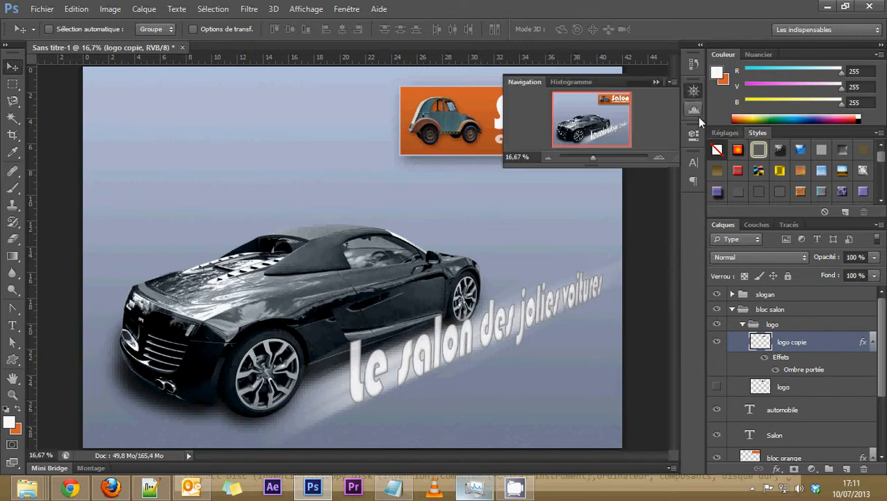
{"action": "left_click", "coordinate": [659, 154]}
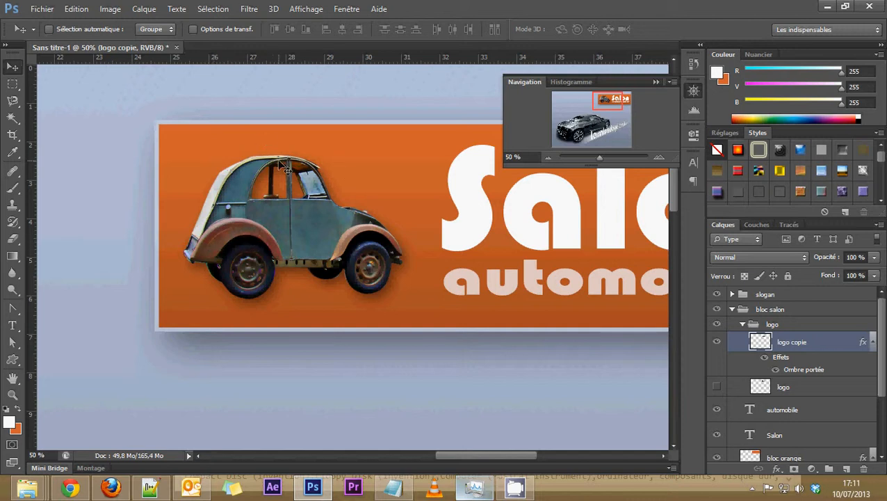
{"action": "left_click", "coordinate": [548, 157]}
{"action": "left_click", "coordinate": [548, 157]}
{"action": "left_click", "coordinate": [548, 157]}
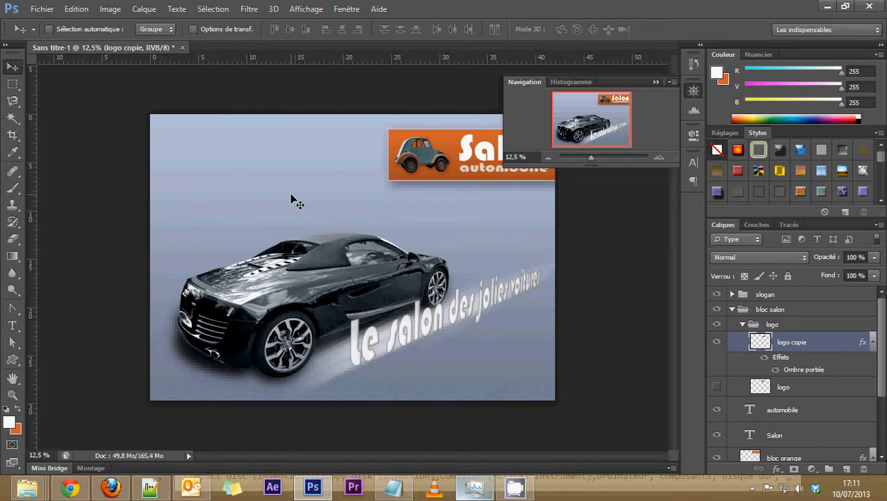
{"action": "left_click", "coordinate": [653, 82]}
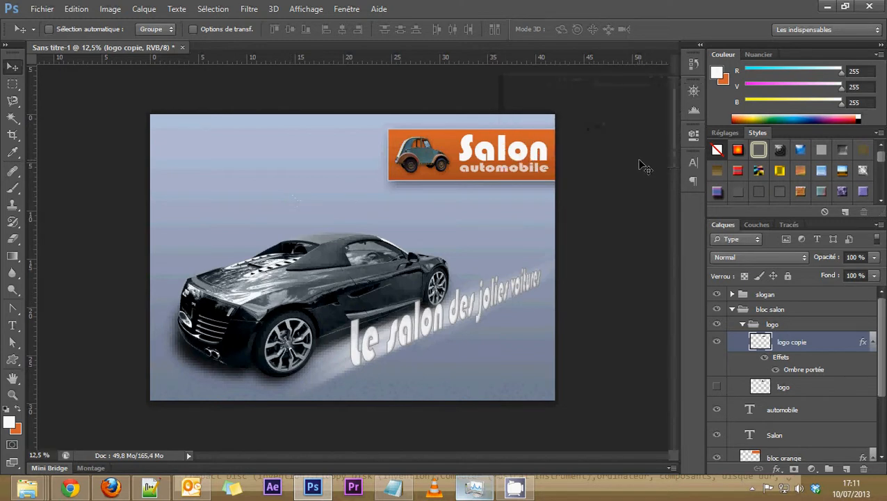